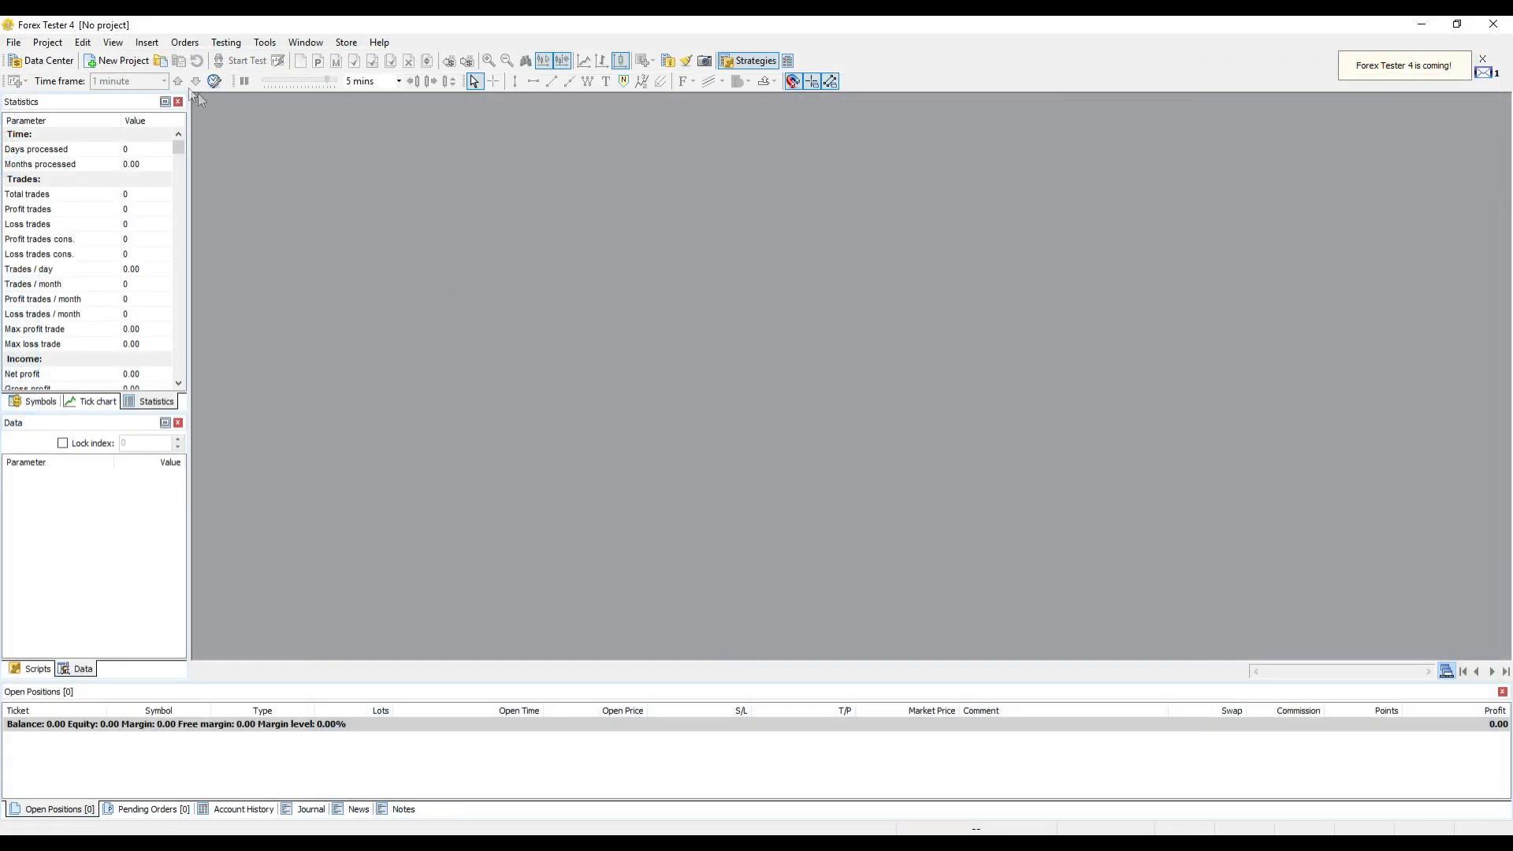
Create a backtesting project named 'New project' containing the AUDUSD and EURUSD symbols
click(136, 63)
click(679, 297)
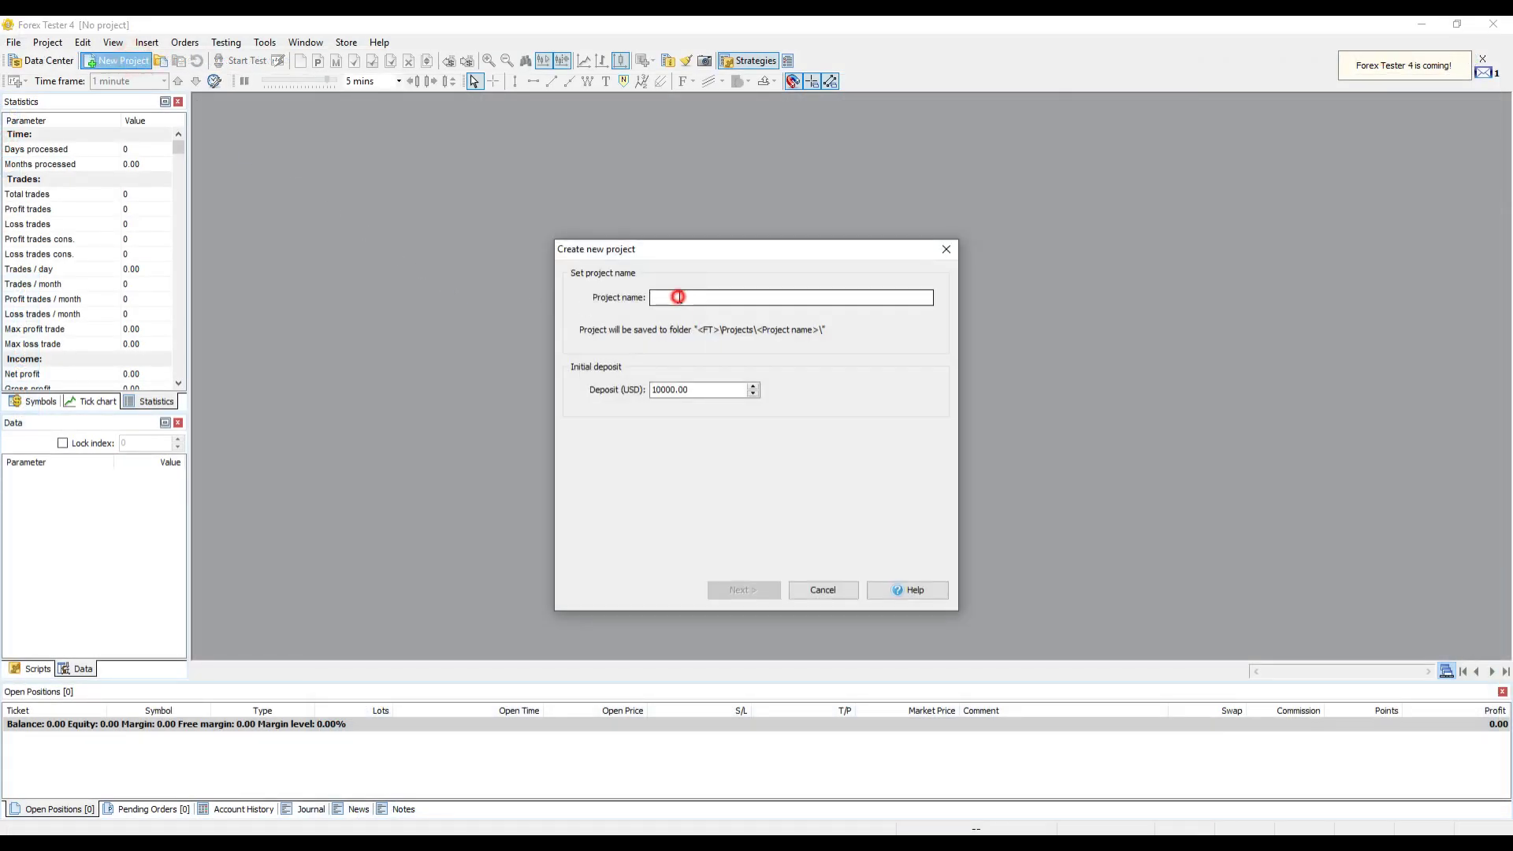
text(New project)
click(744, 590)
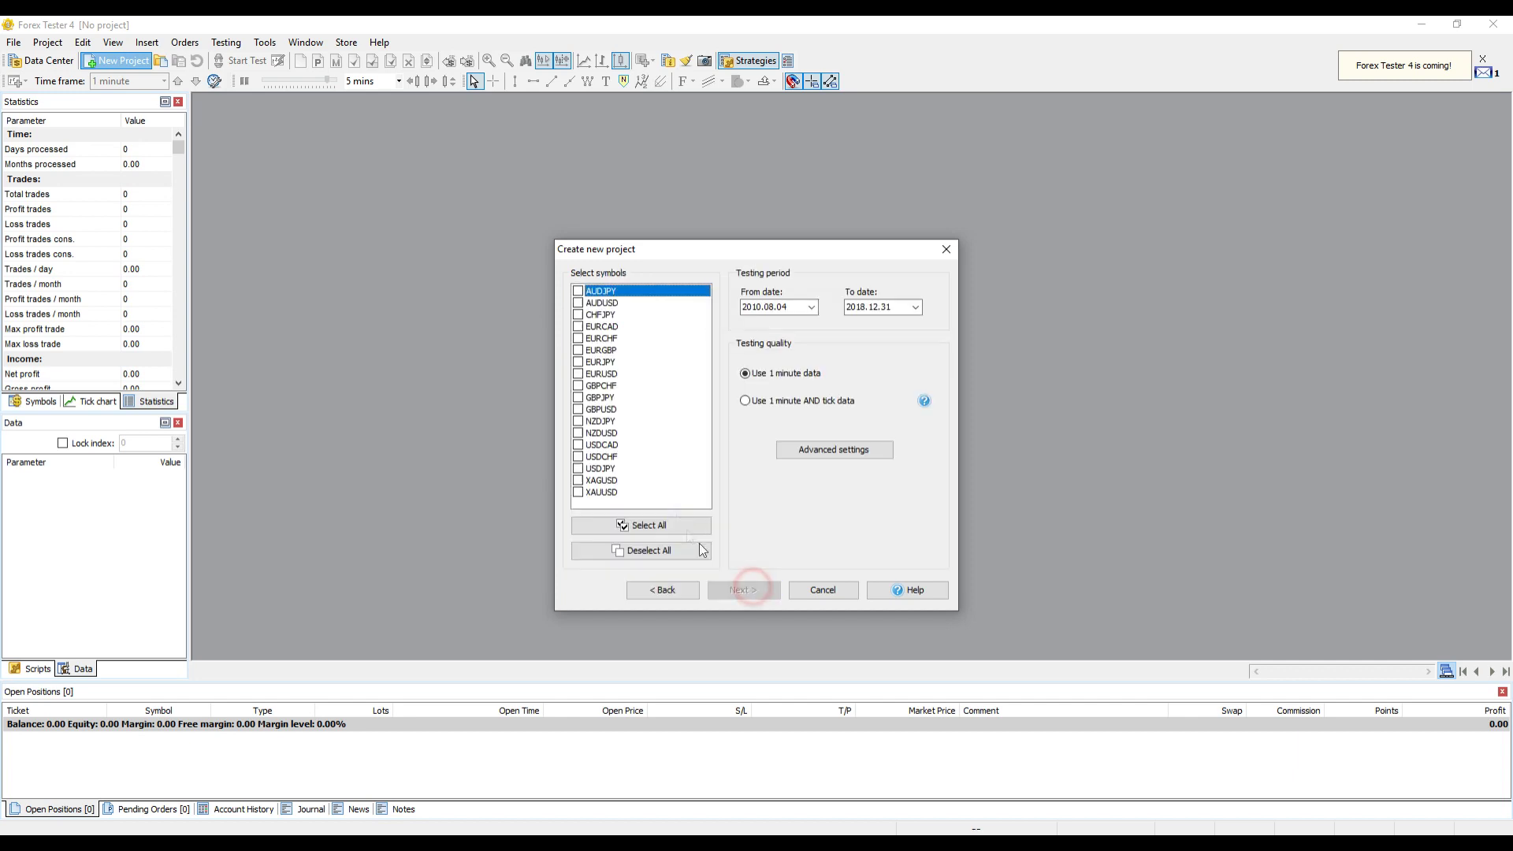
click(577, 303)
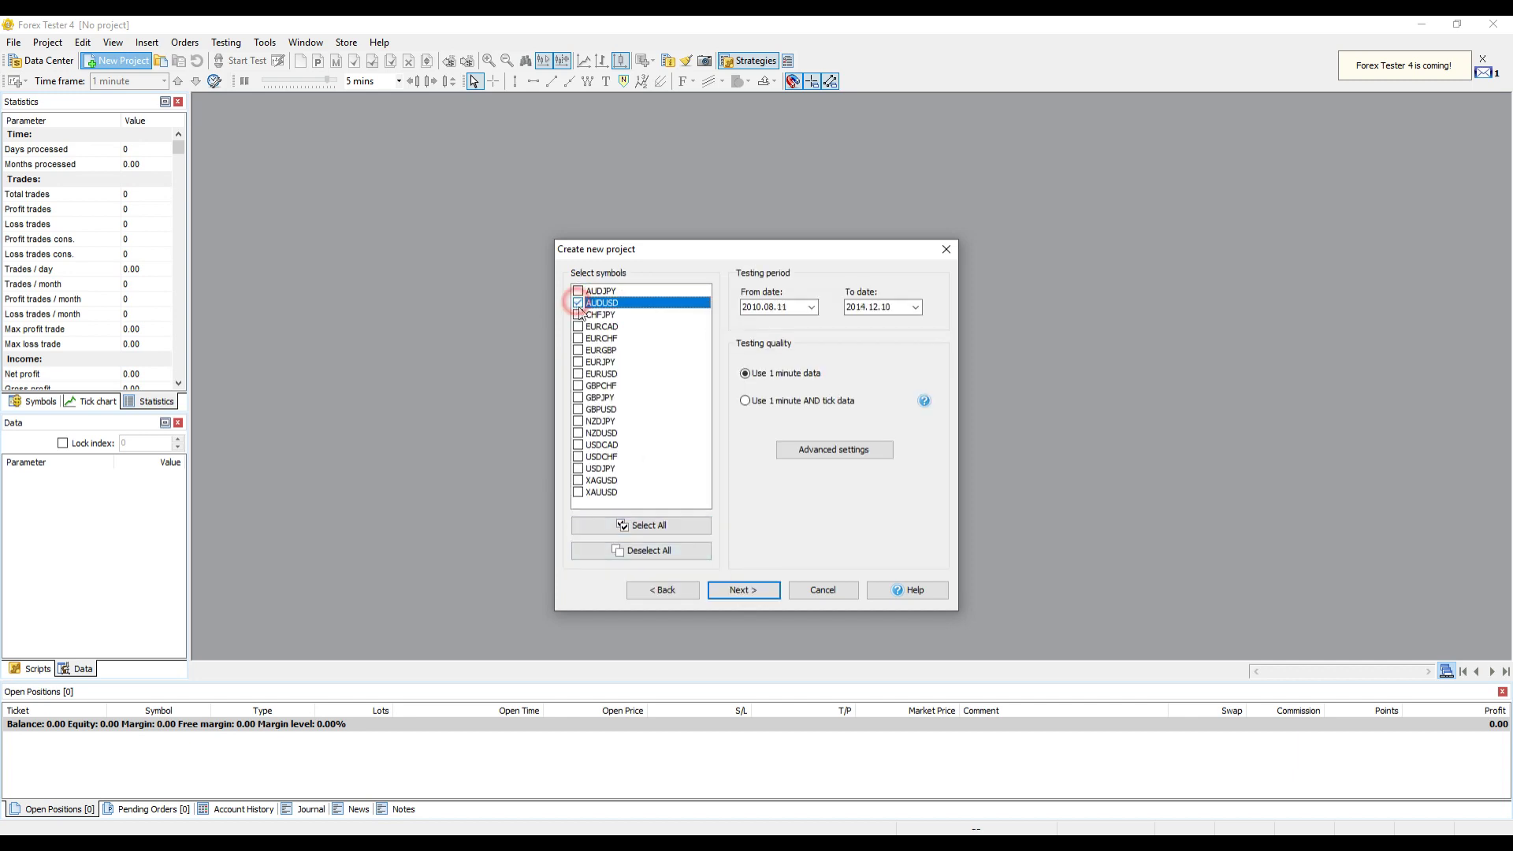
click(577, 373)
click(736, 590)
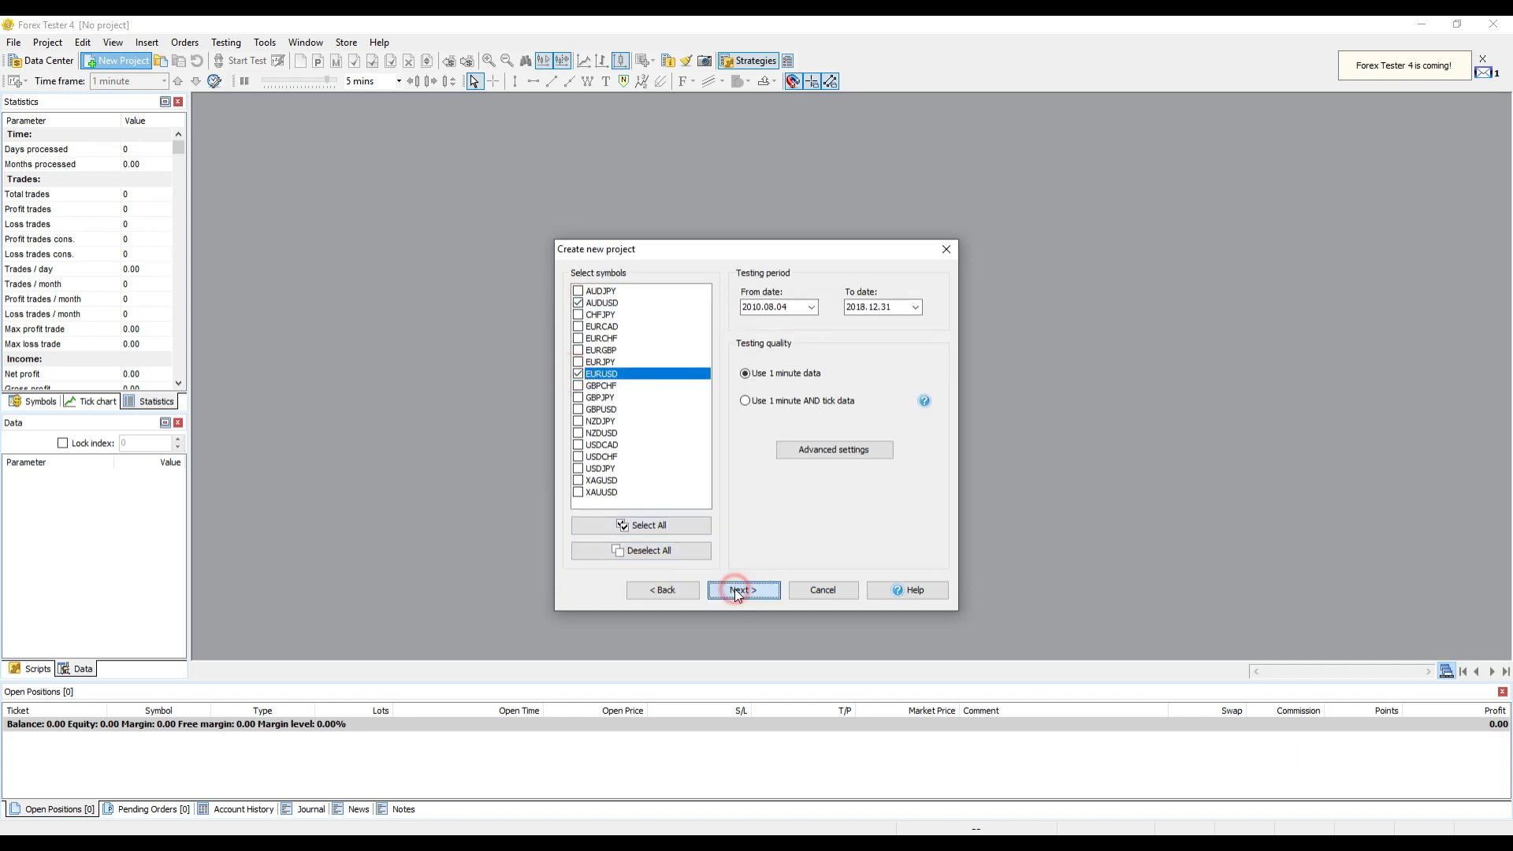
click(735, 590)
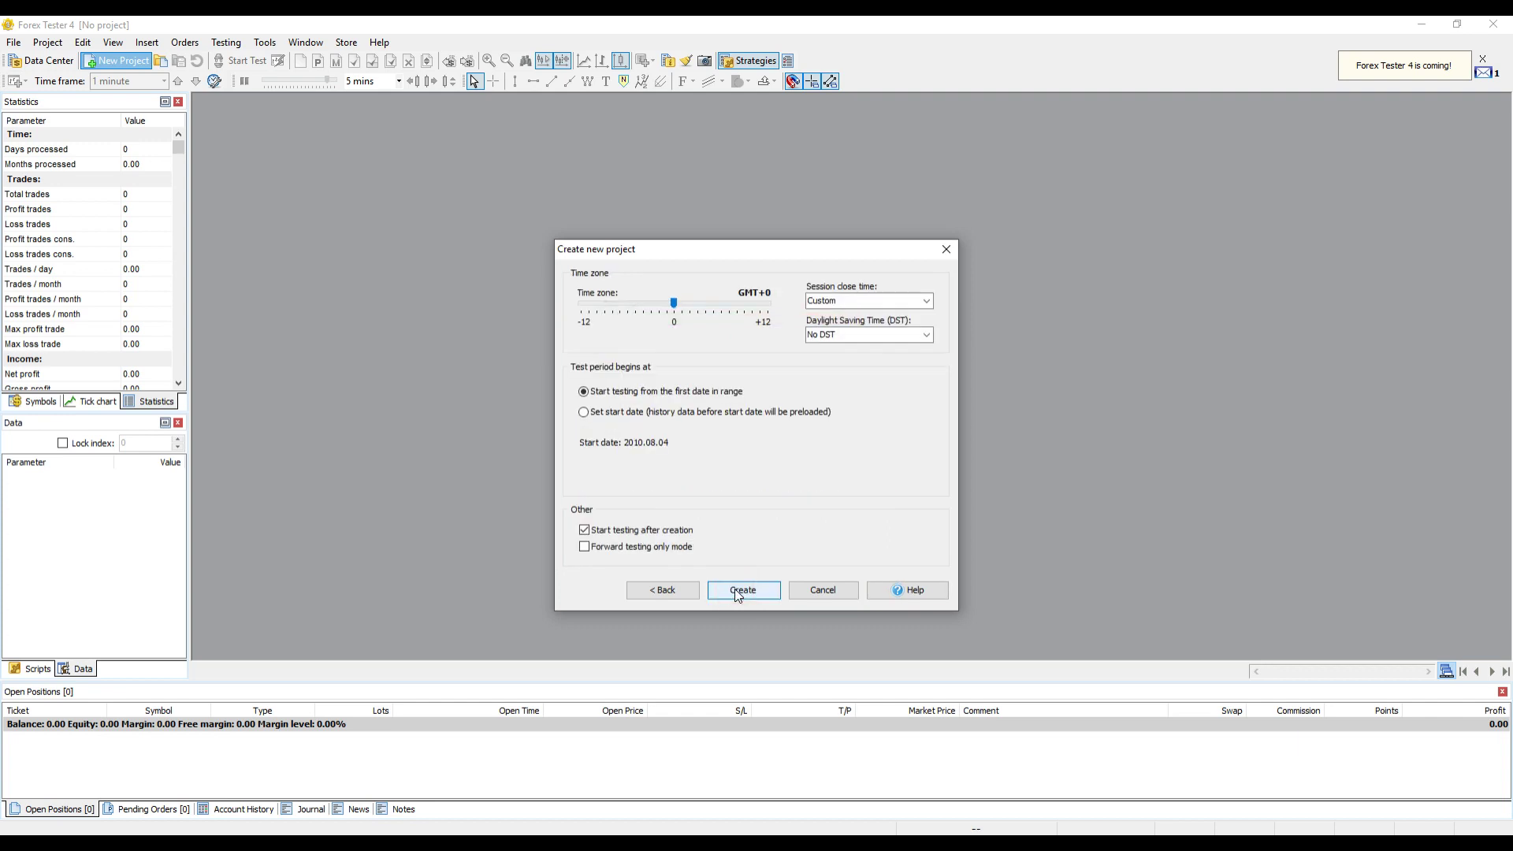
click(737, 590)
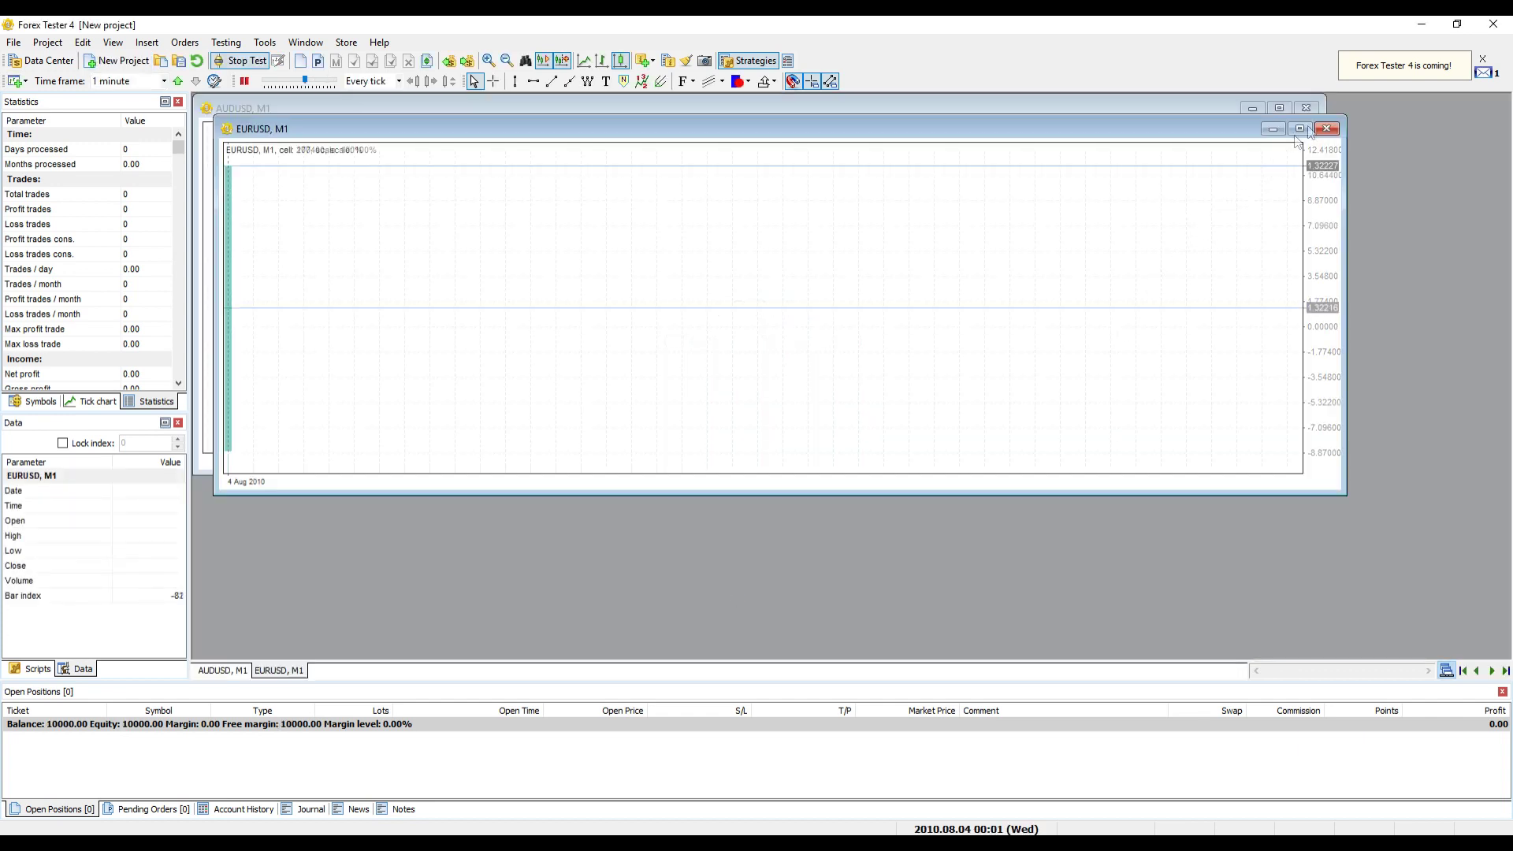
Maximize the EURUSD chart, restart the test, speed up playback, then pause it
click(1300, 128)
click(241, 61)
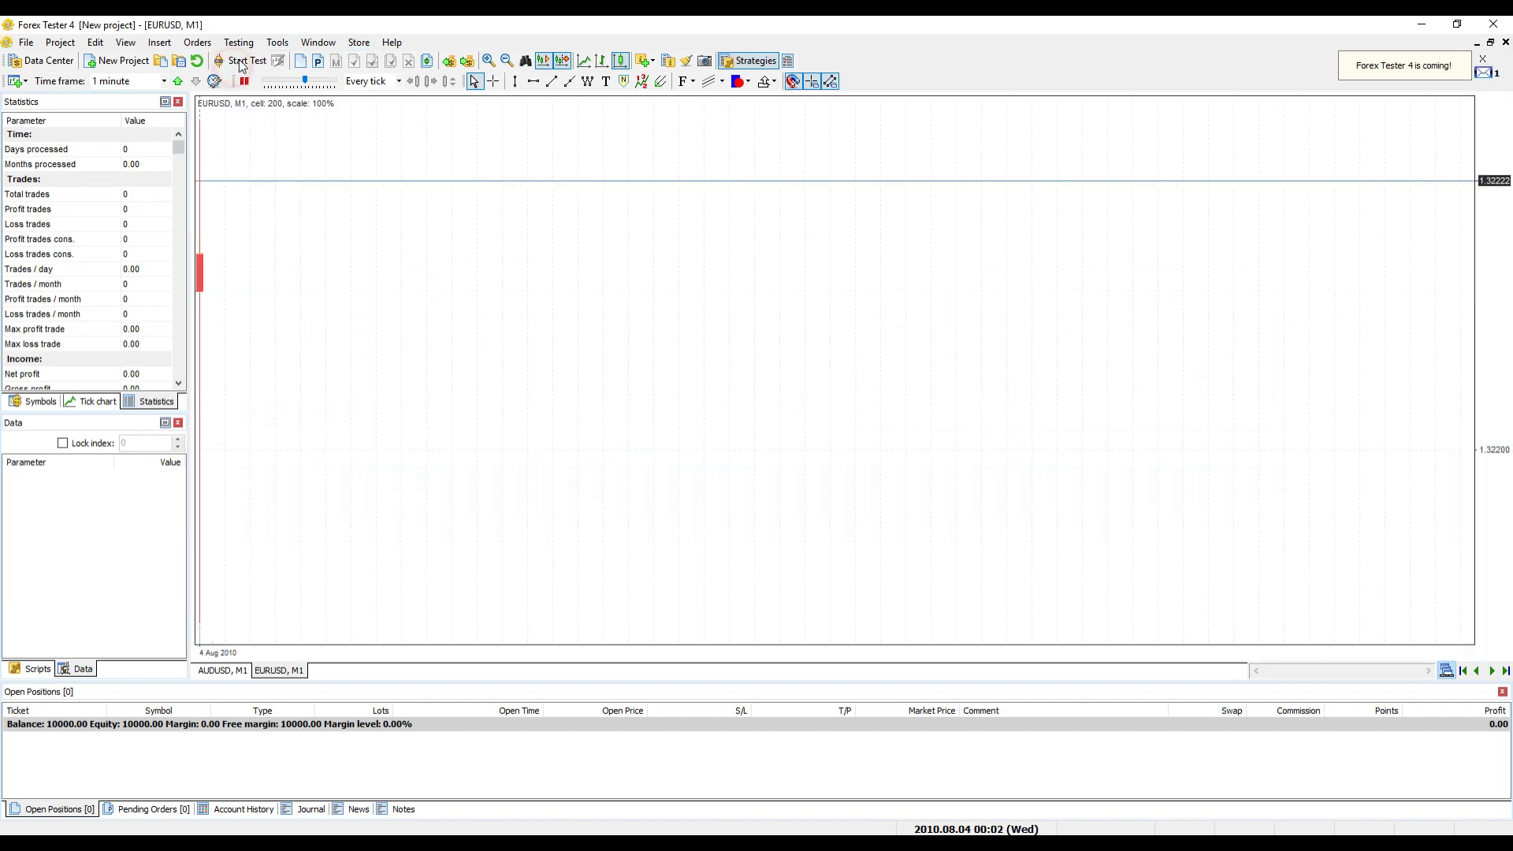
click(243, 63)
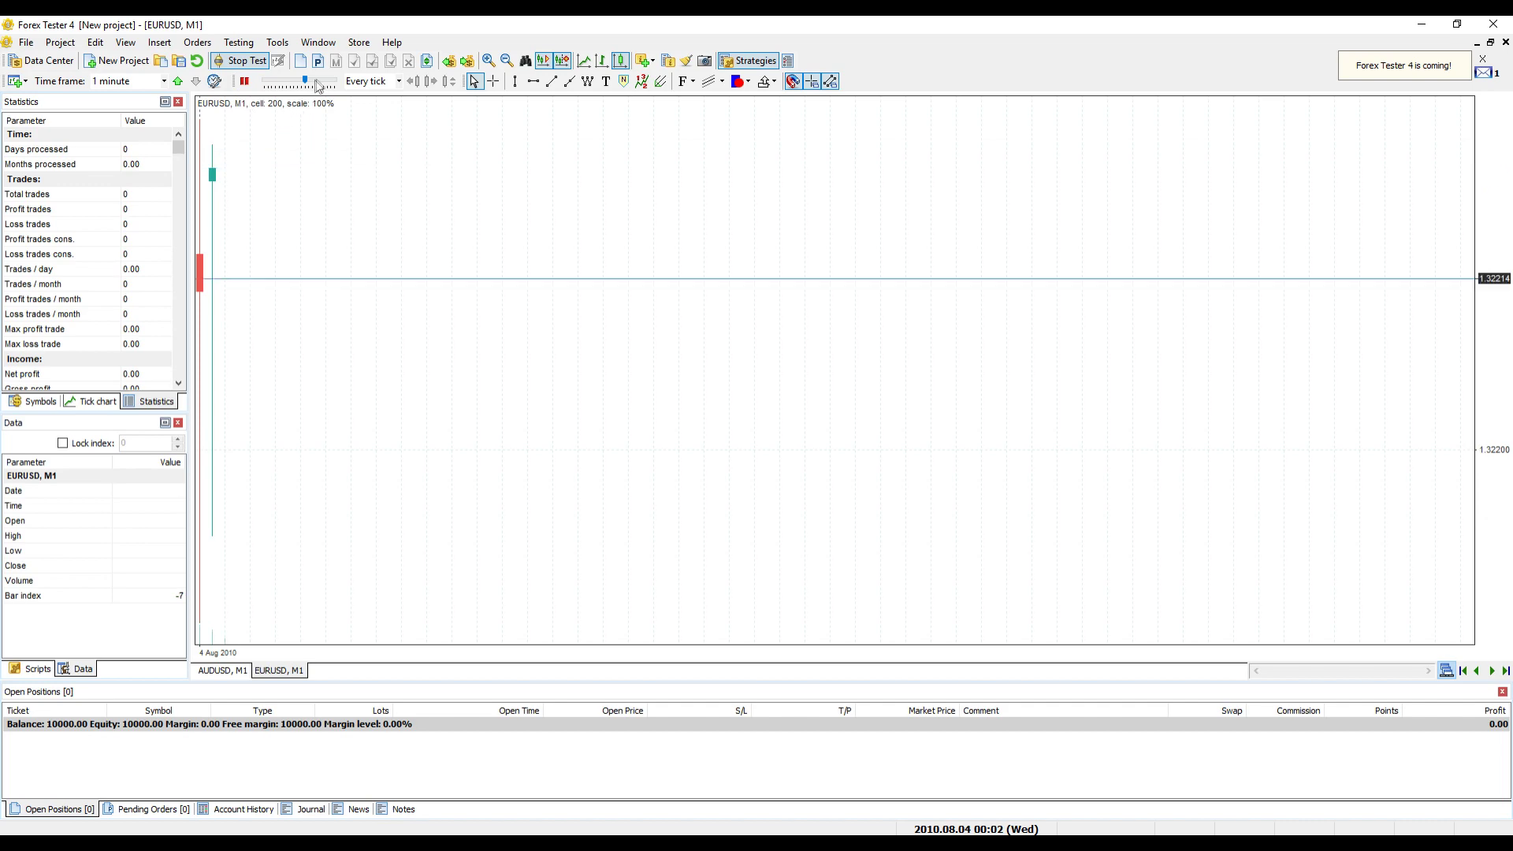
drag(315, 81, 328, 81)
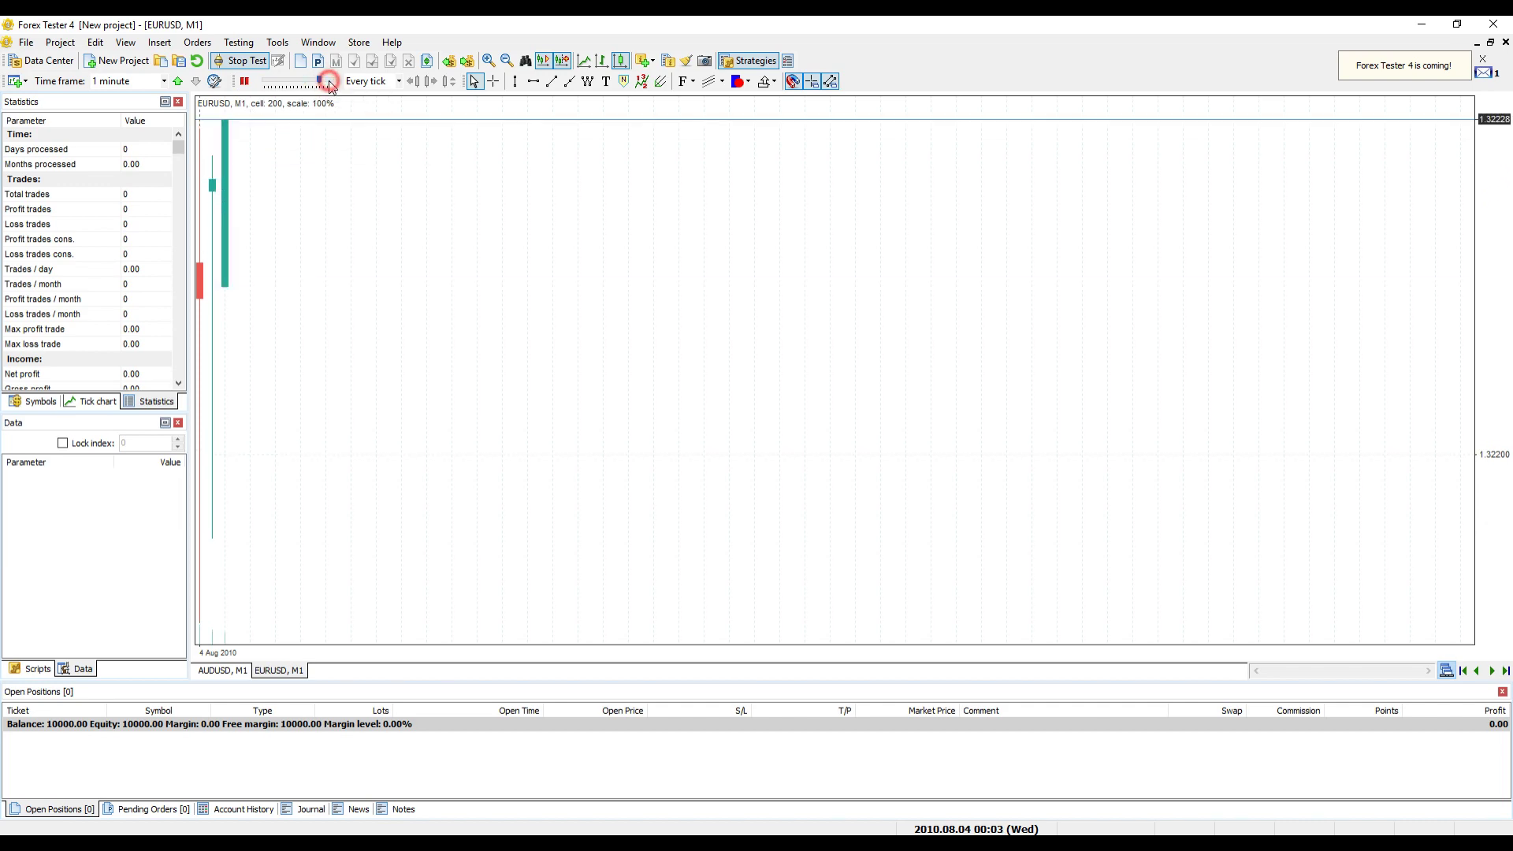
click(244, 81)
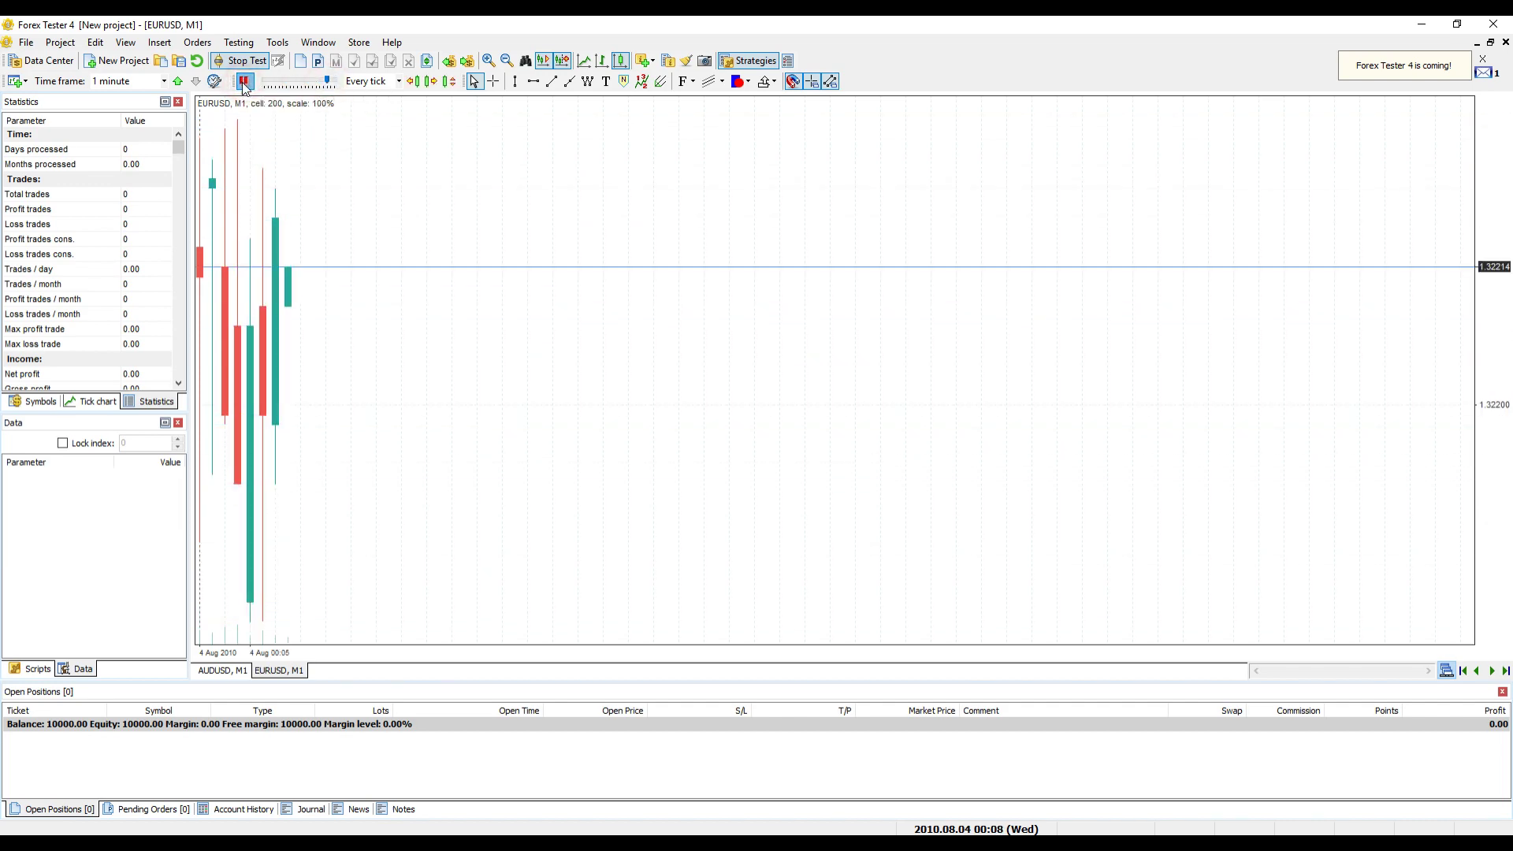
Switch the chart to the 1-hour timeframe with 5-minute test steps and resume testing
click(164, 81)
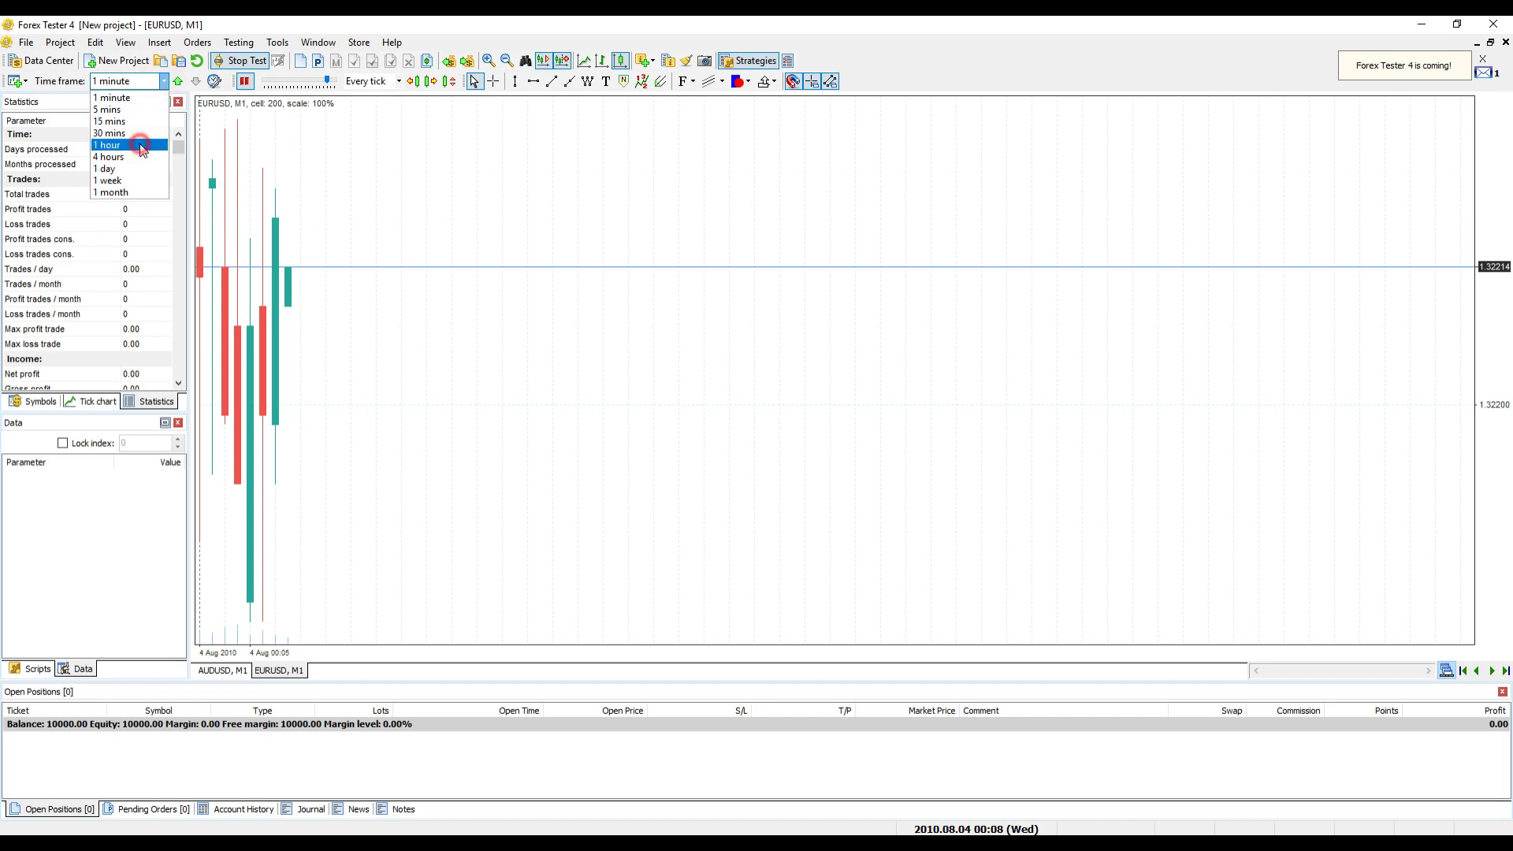
click(142, 149)
click(399, 82)
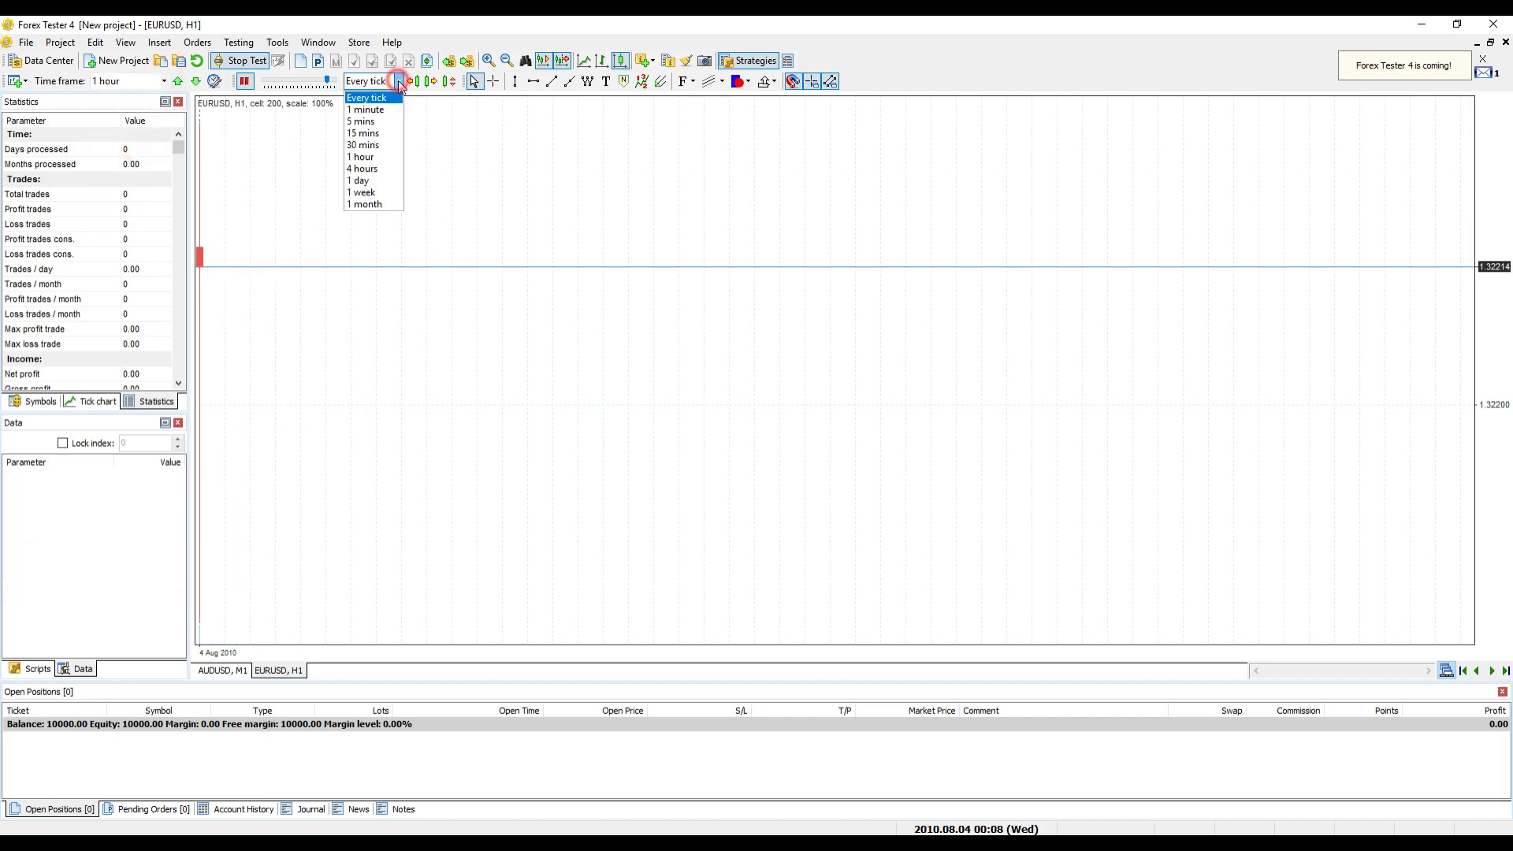
click(391, 123)
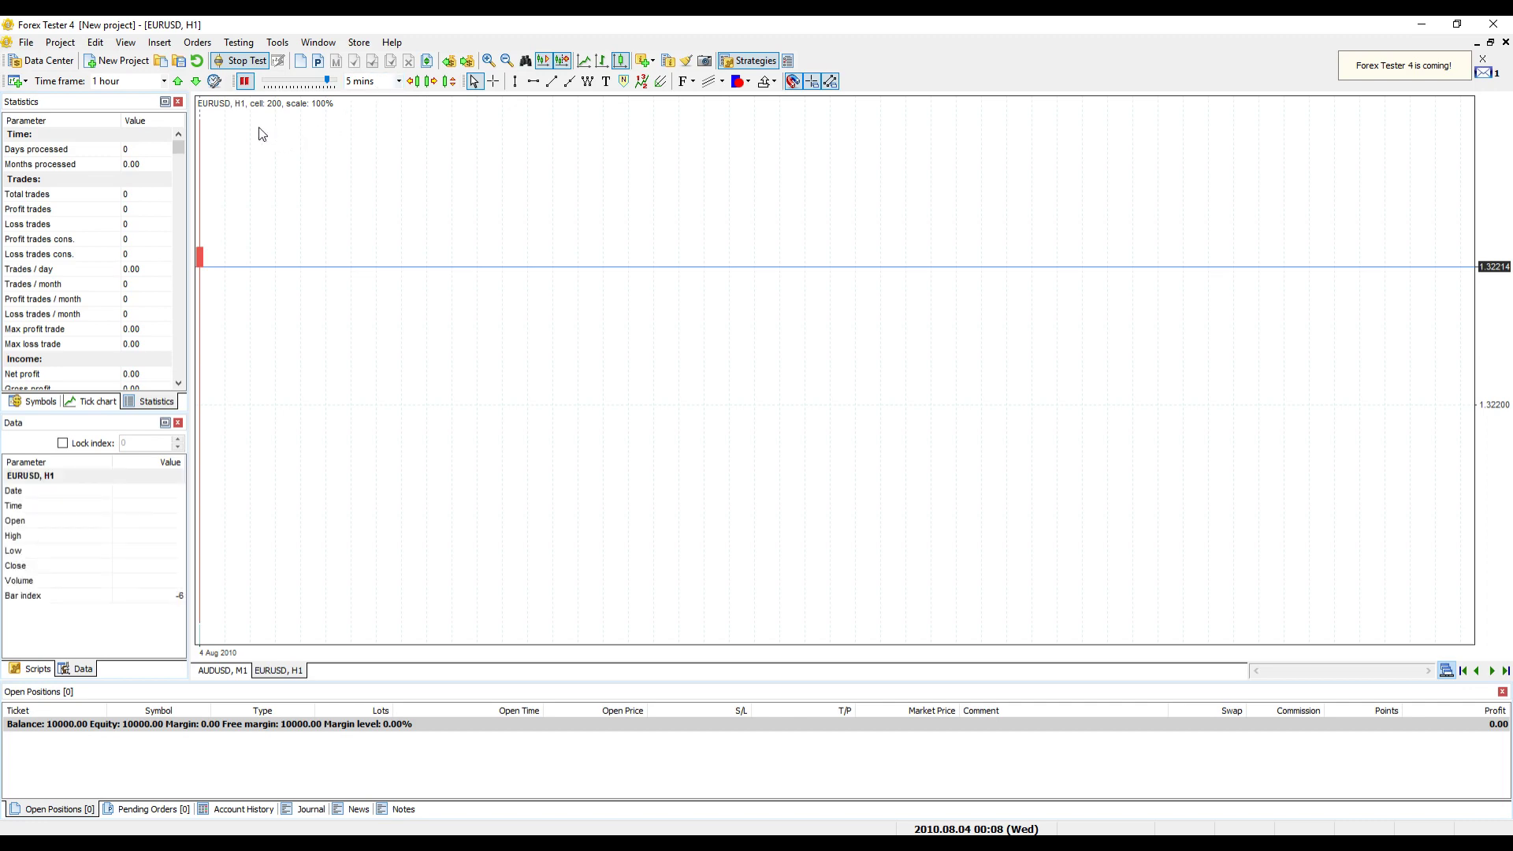
click(244, 82)
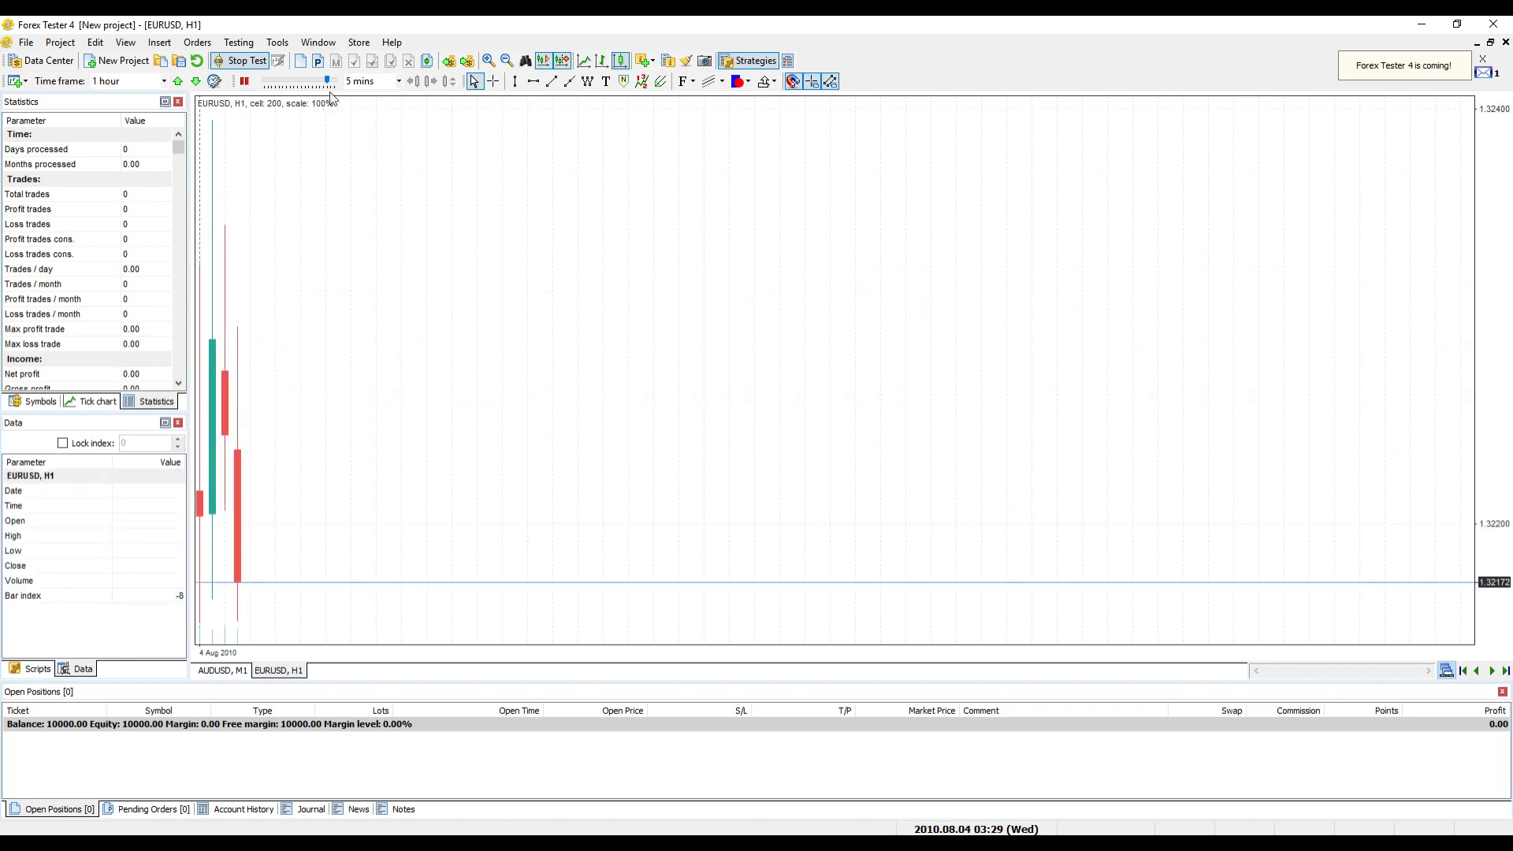
Slow the playback, step back two bars to 2010.08.05 04:59, and start a pending order
mouse_move(329, 84)
mouse_down()
mouse_move(298, 85)
mouse_move(330, 91)
mouse_up()
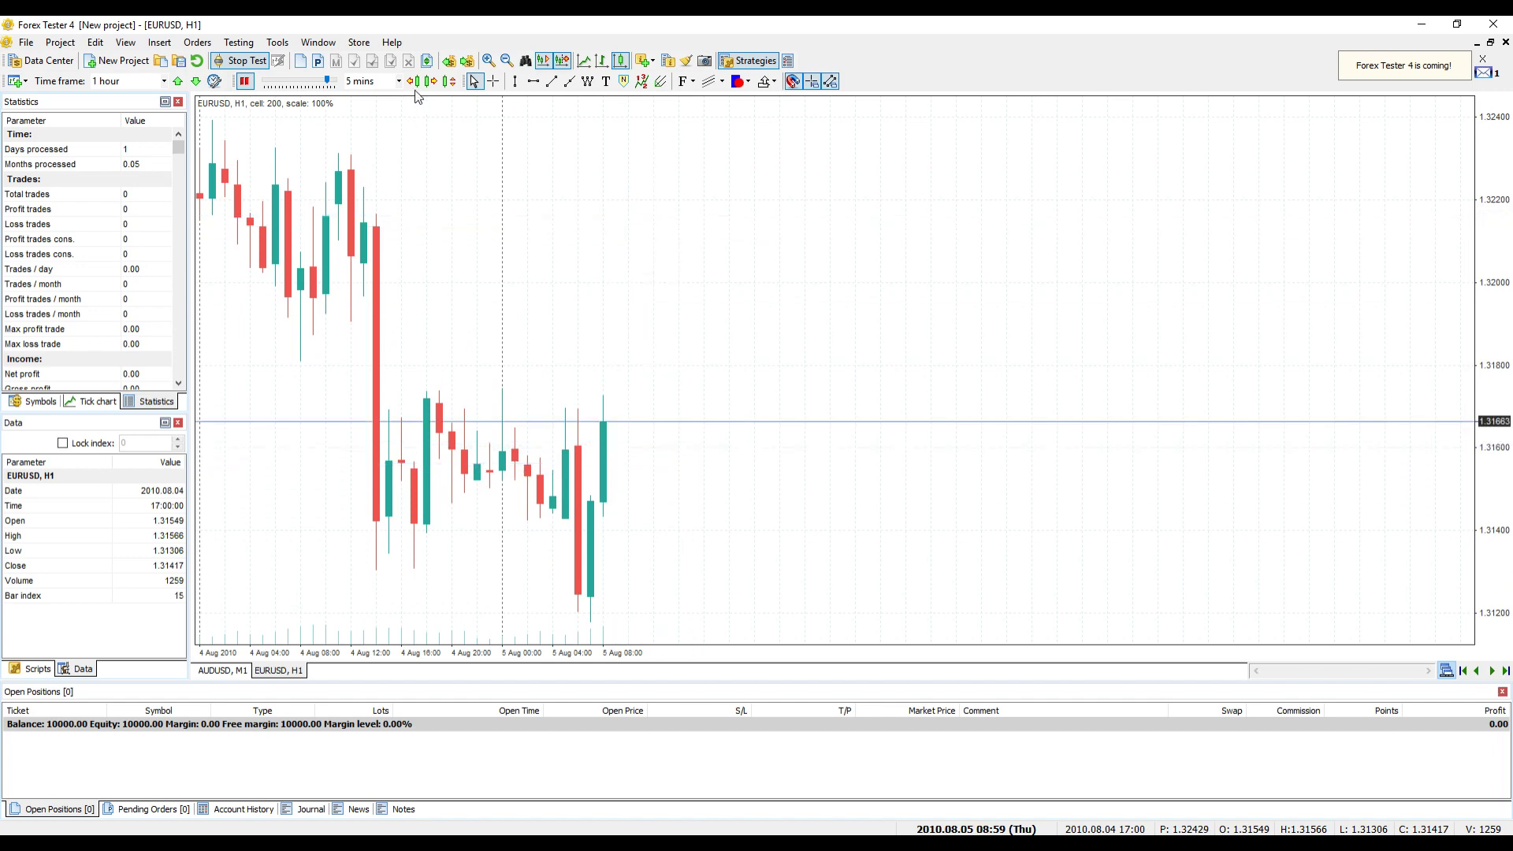
click(417, 83)
click(416, 84)
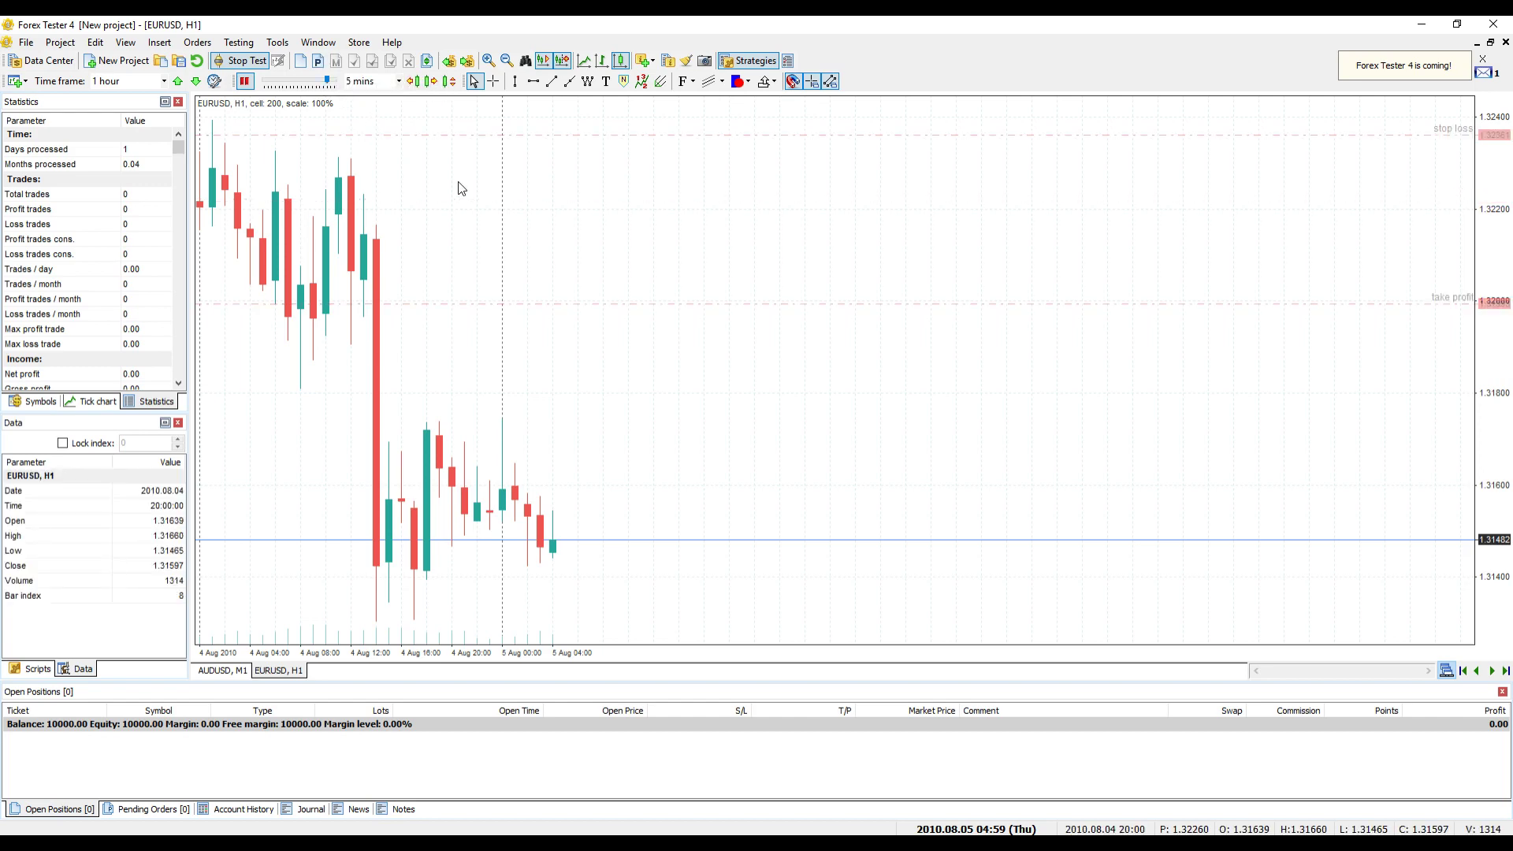
key(F3)
Change the pending order type to Buy Stop, keeping the 0.5 lot
click(742, 376)
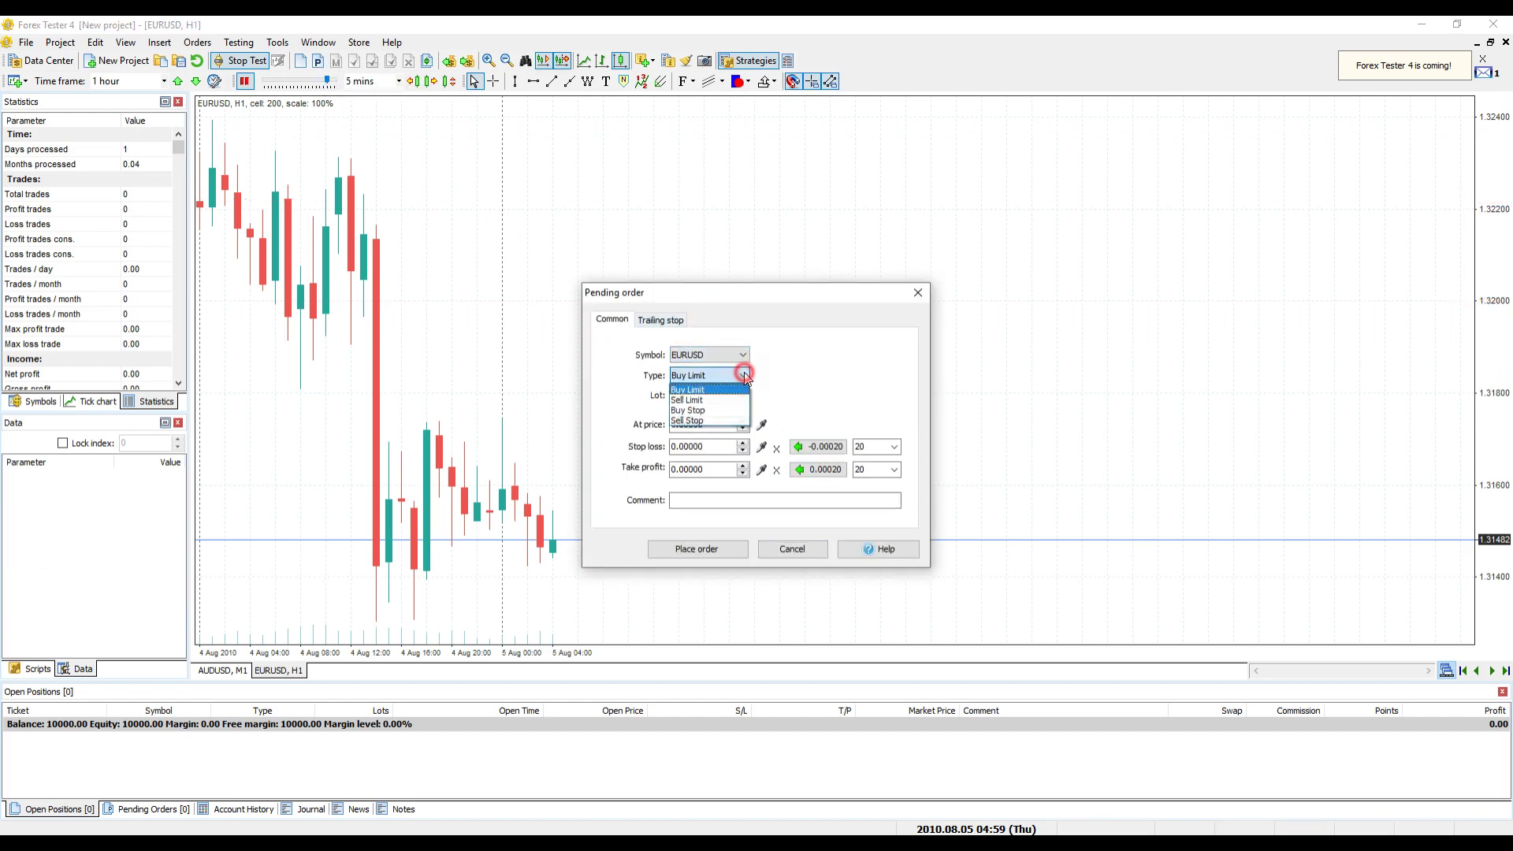
click(733, 411)
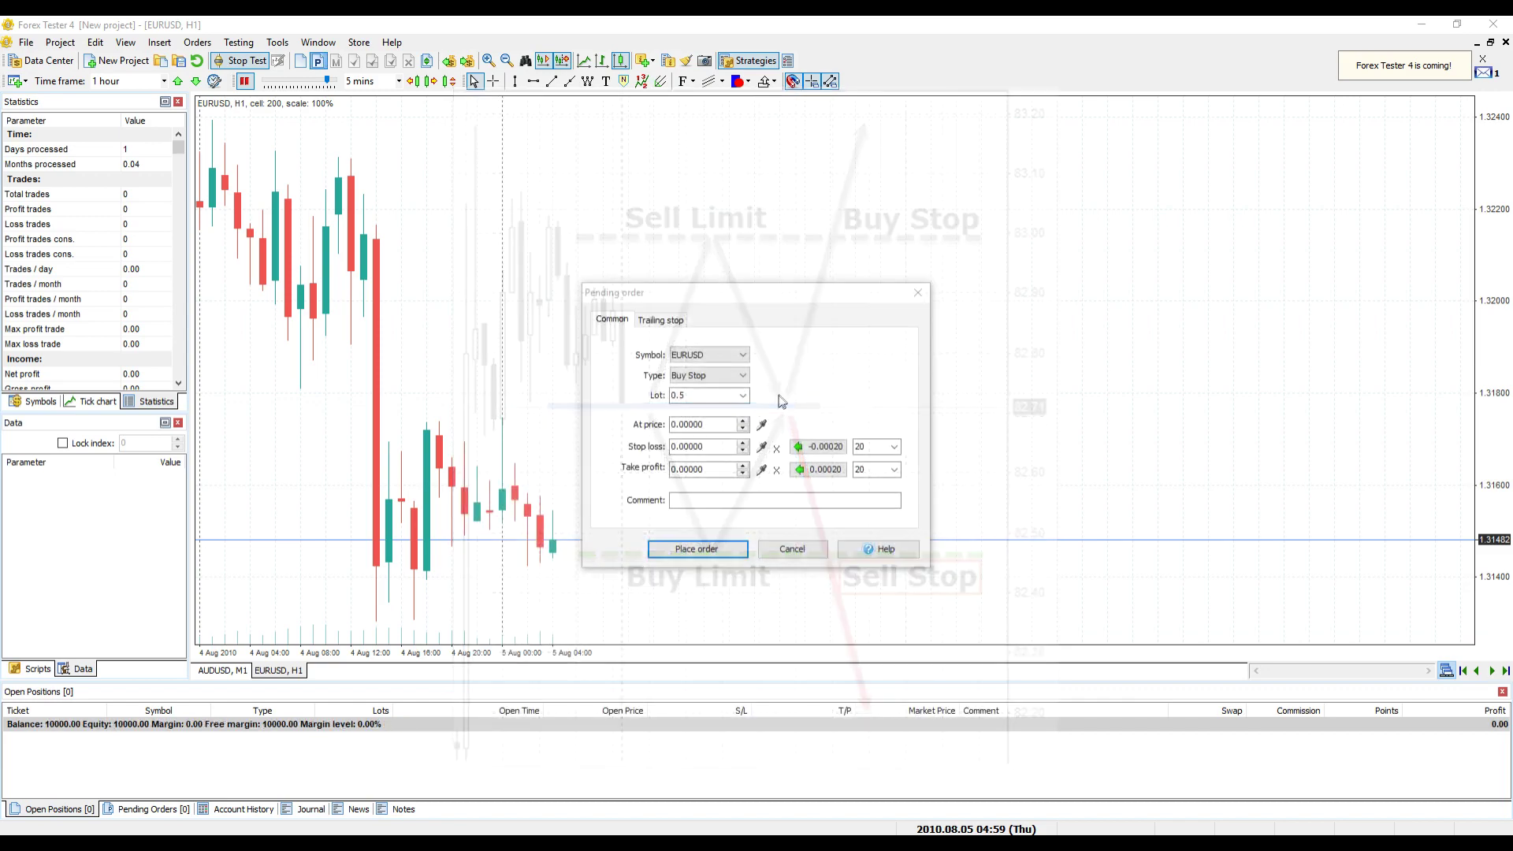
Choose the lot size and pick the 1.31771 entry price from the chart
click(744, 393)
click(744, 396)
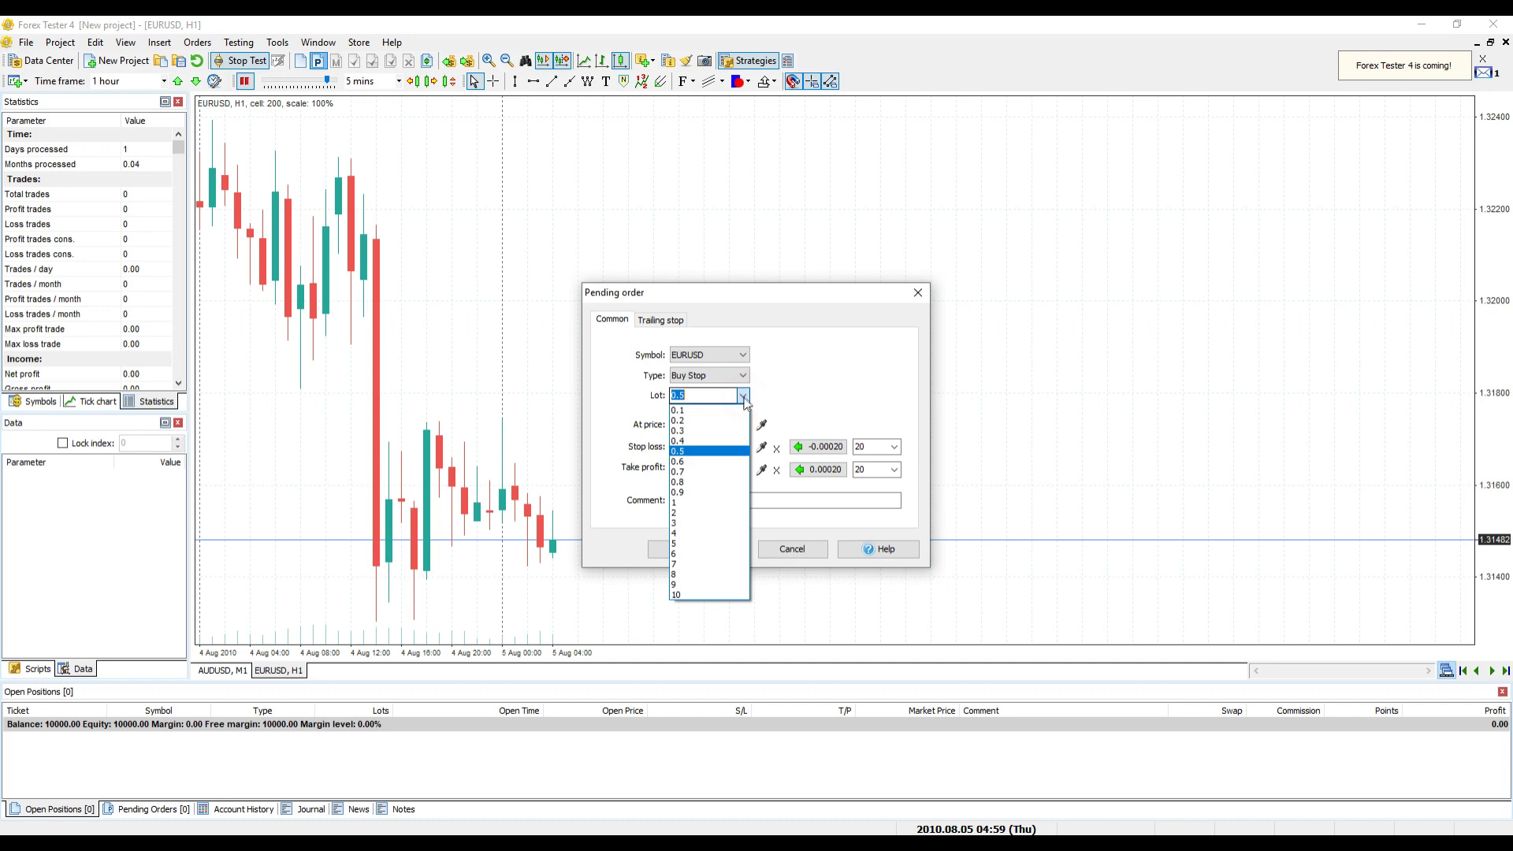
click(725, 449)
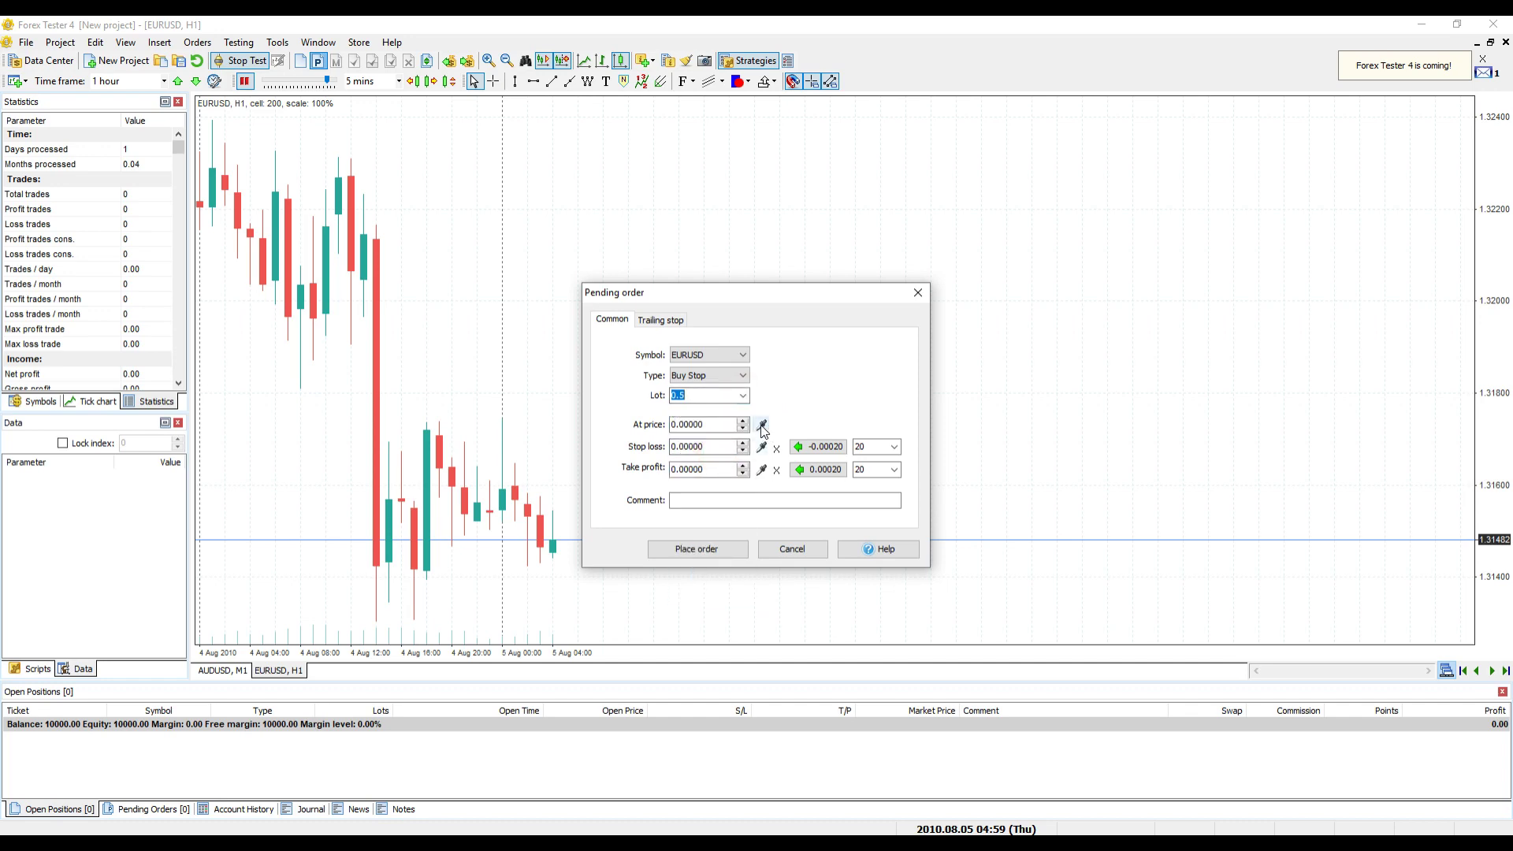
click(762, 426)
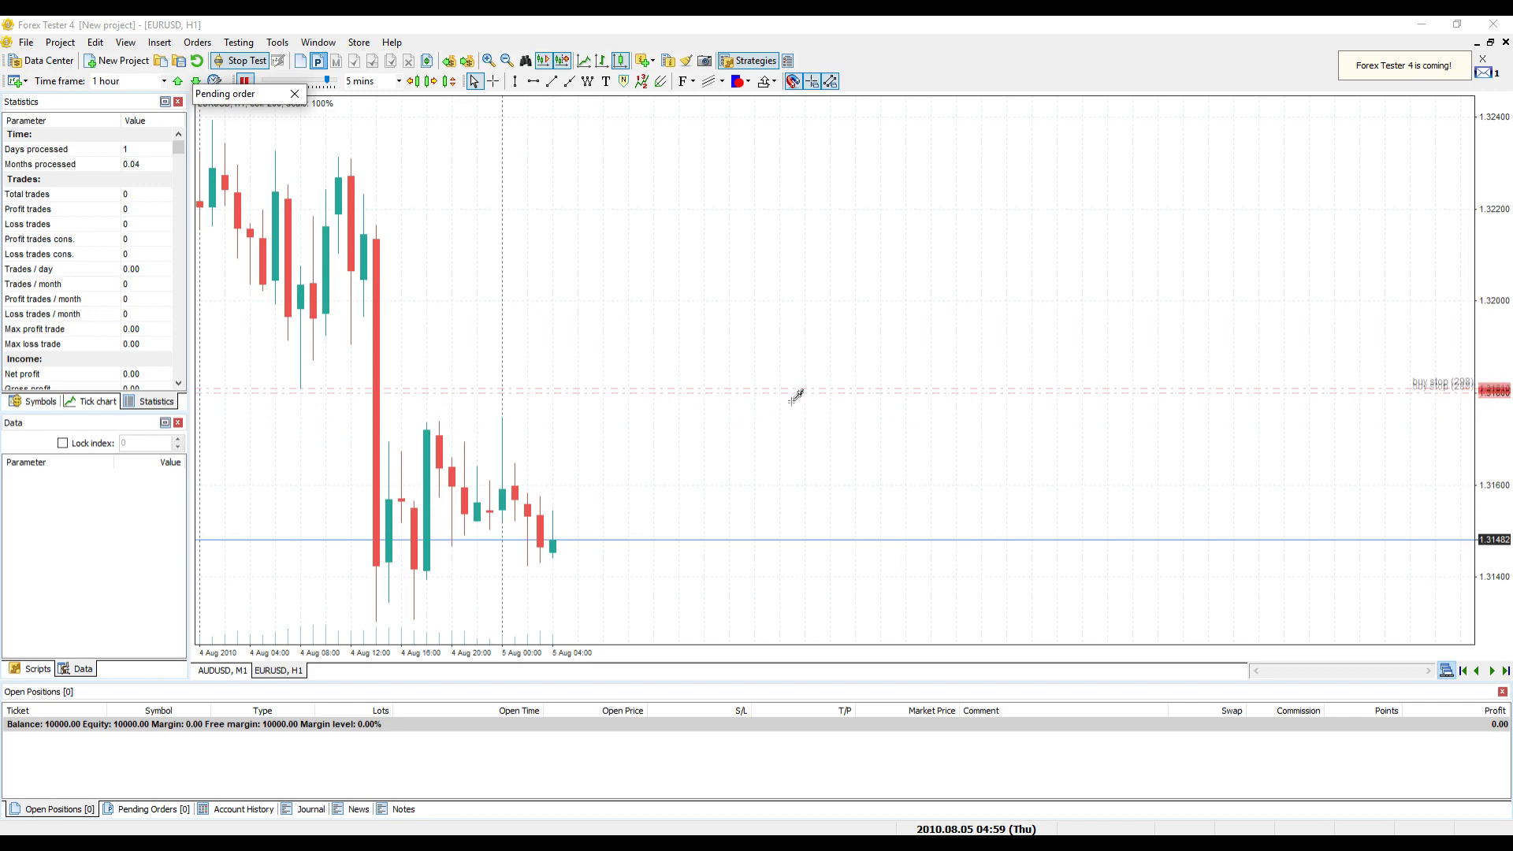
click(792, 406)
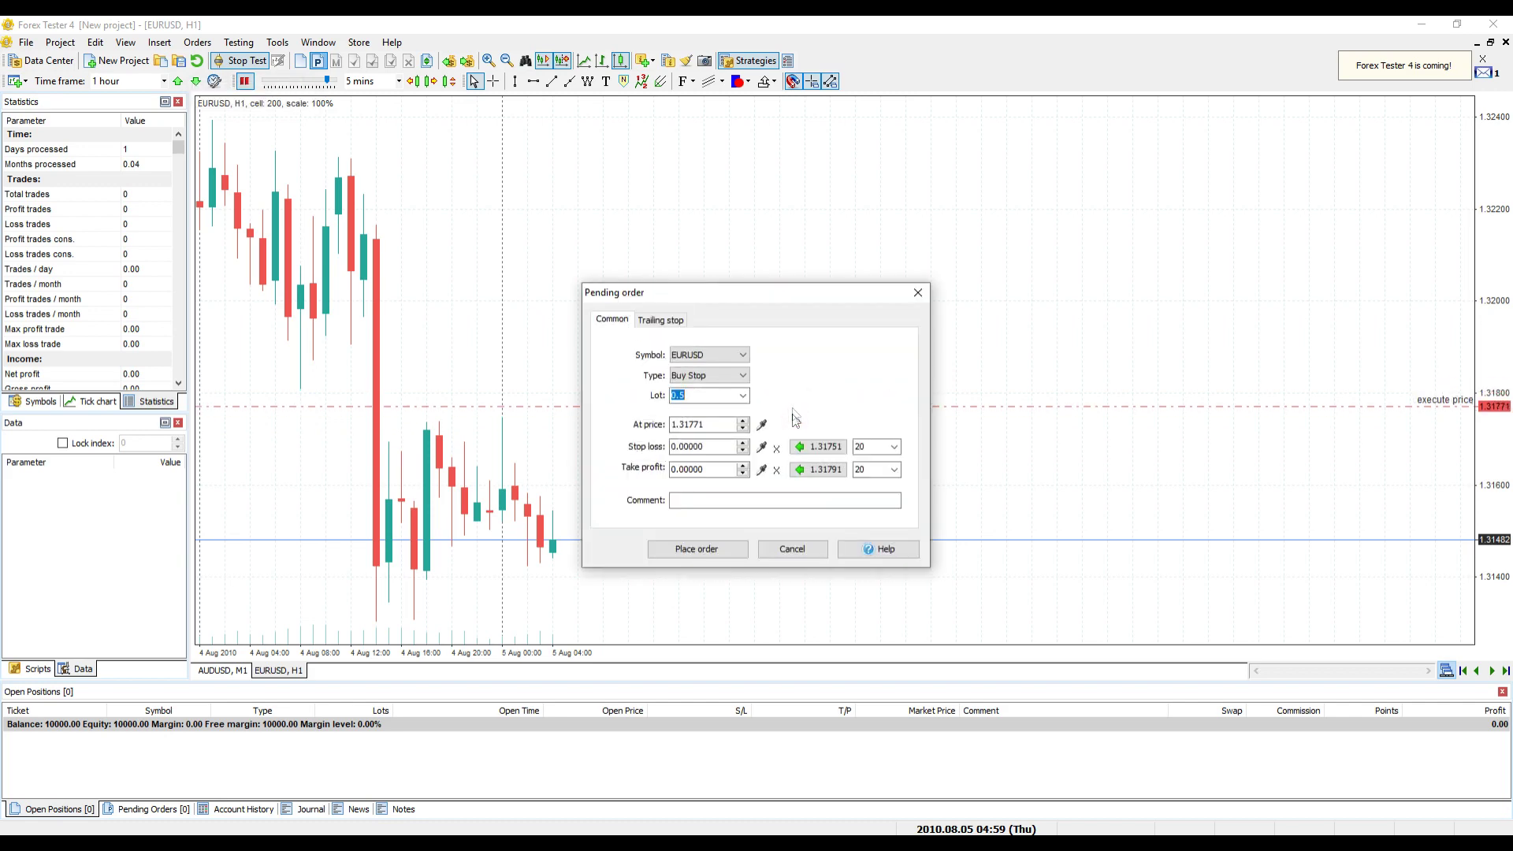
Pick stop loss 1.31272 and take profit 1.32061 on the chart, then place the order
click(761, 446)
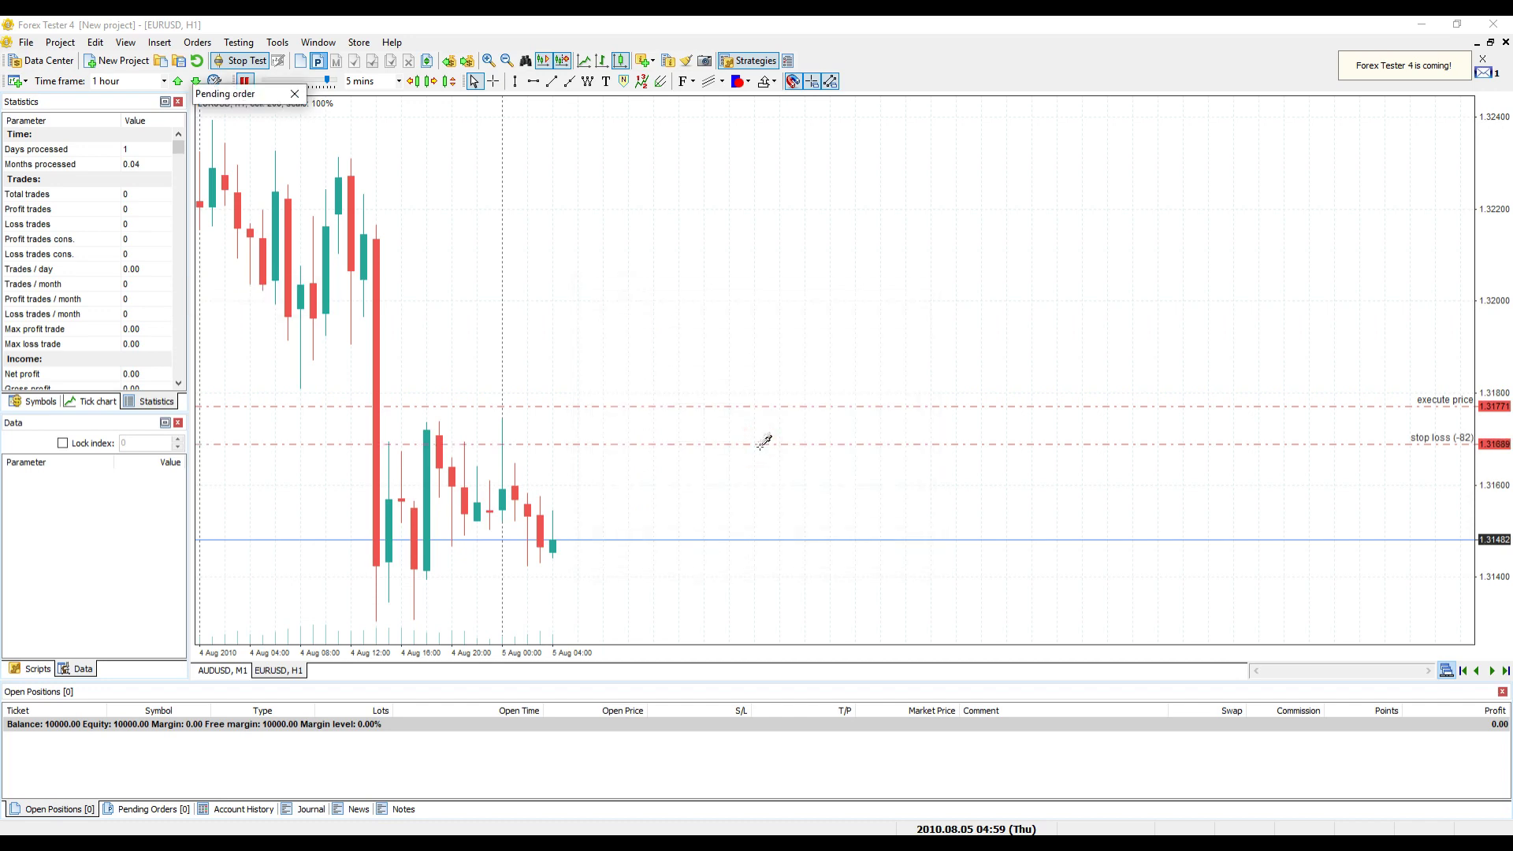
click(836, 633)
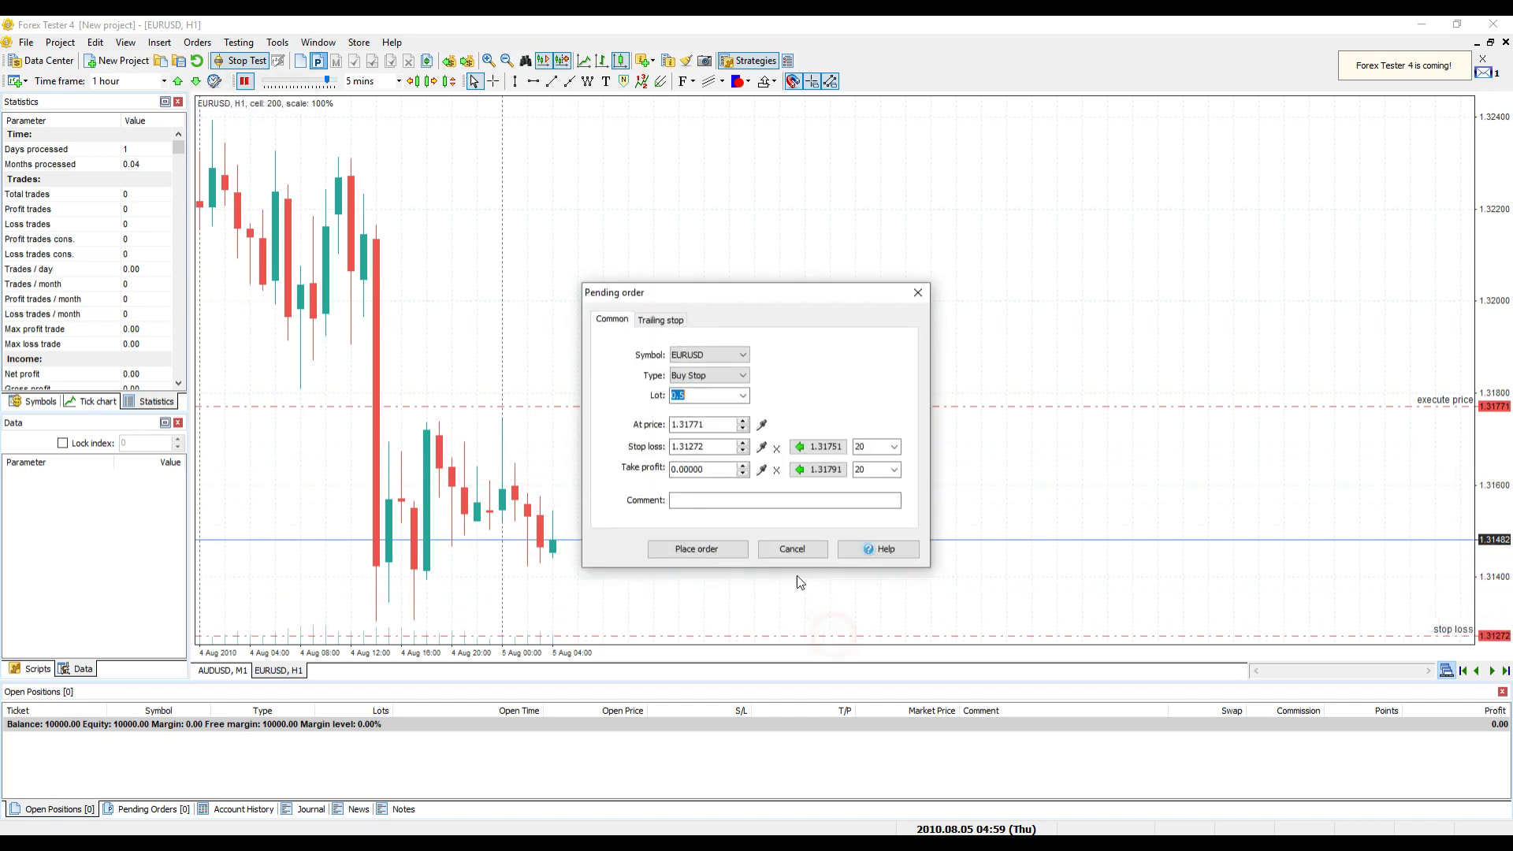
click(762, 469)
click(874, 272)
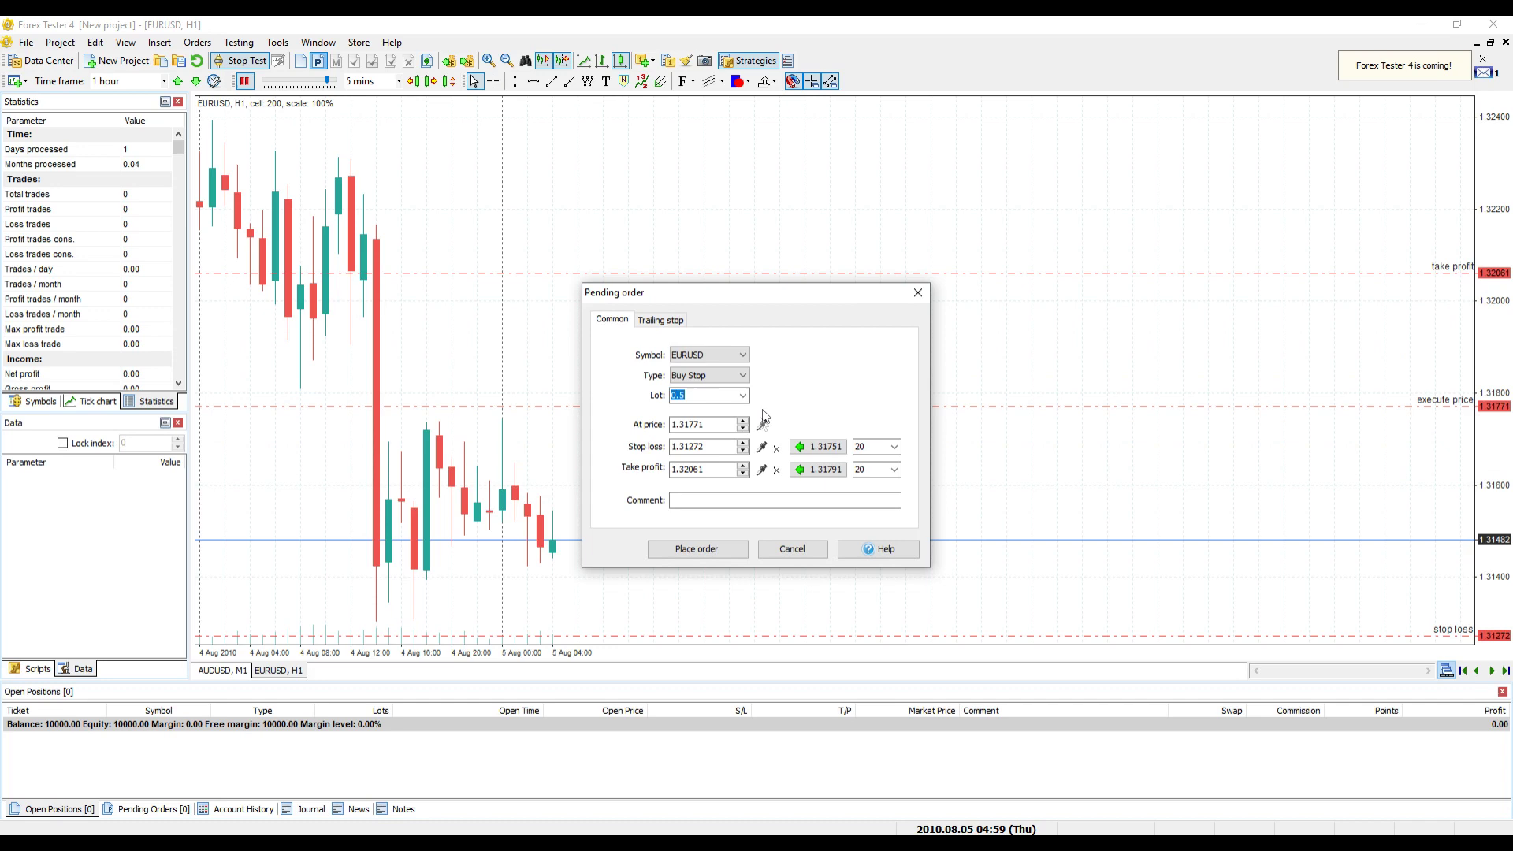
click(711, 552)
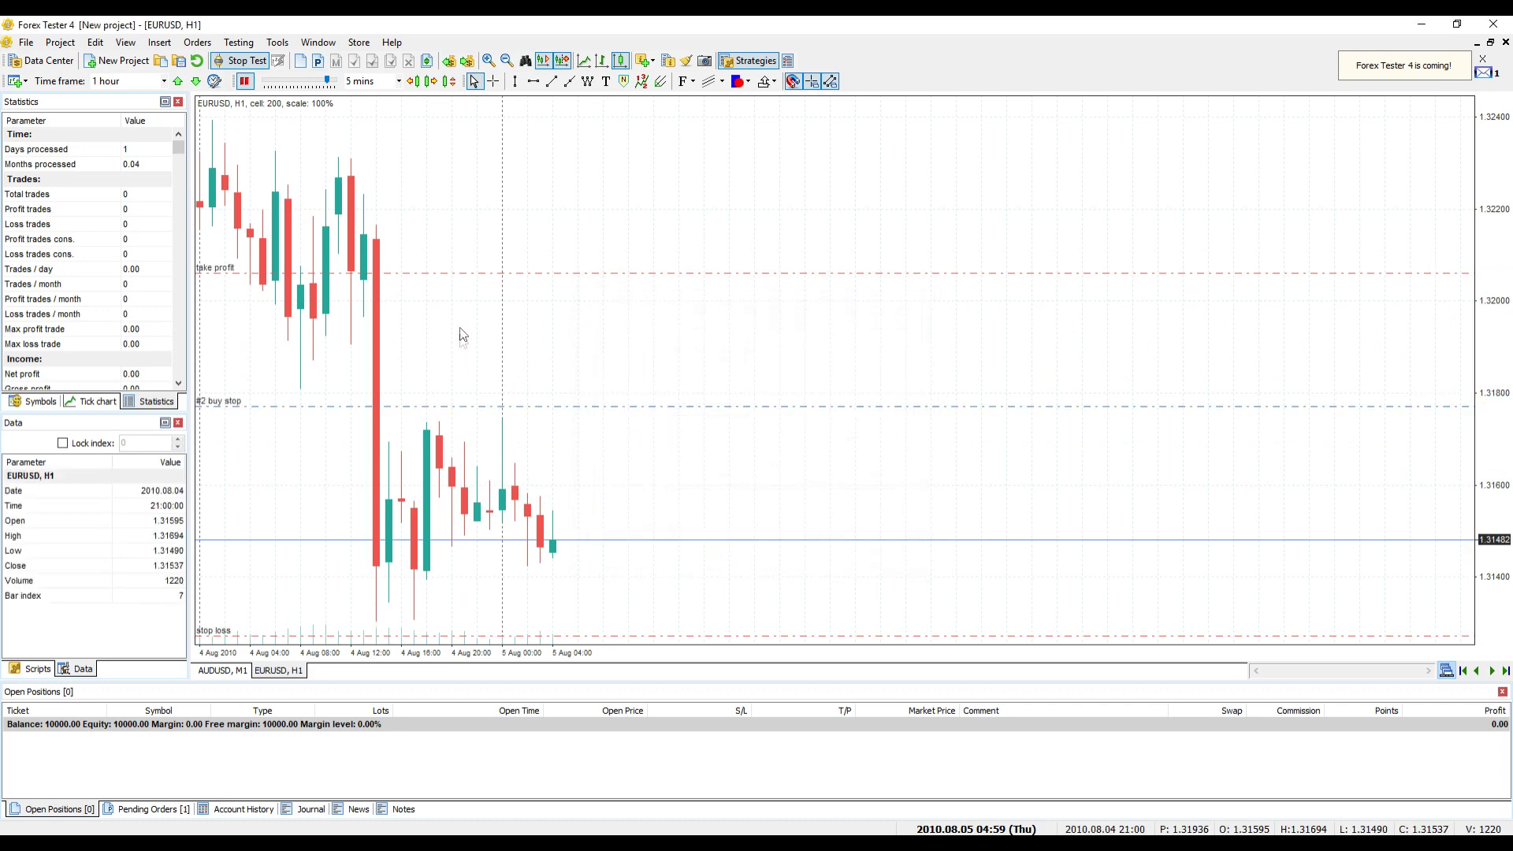
Run the test briefly, pause it, and step back to 07:59
click(243, 82)
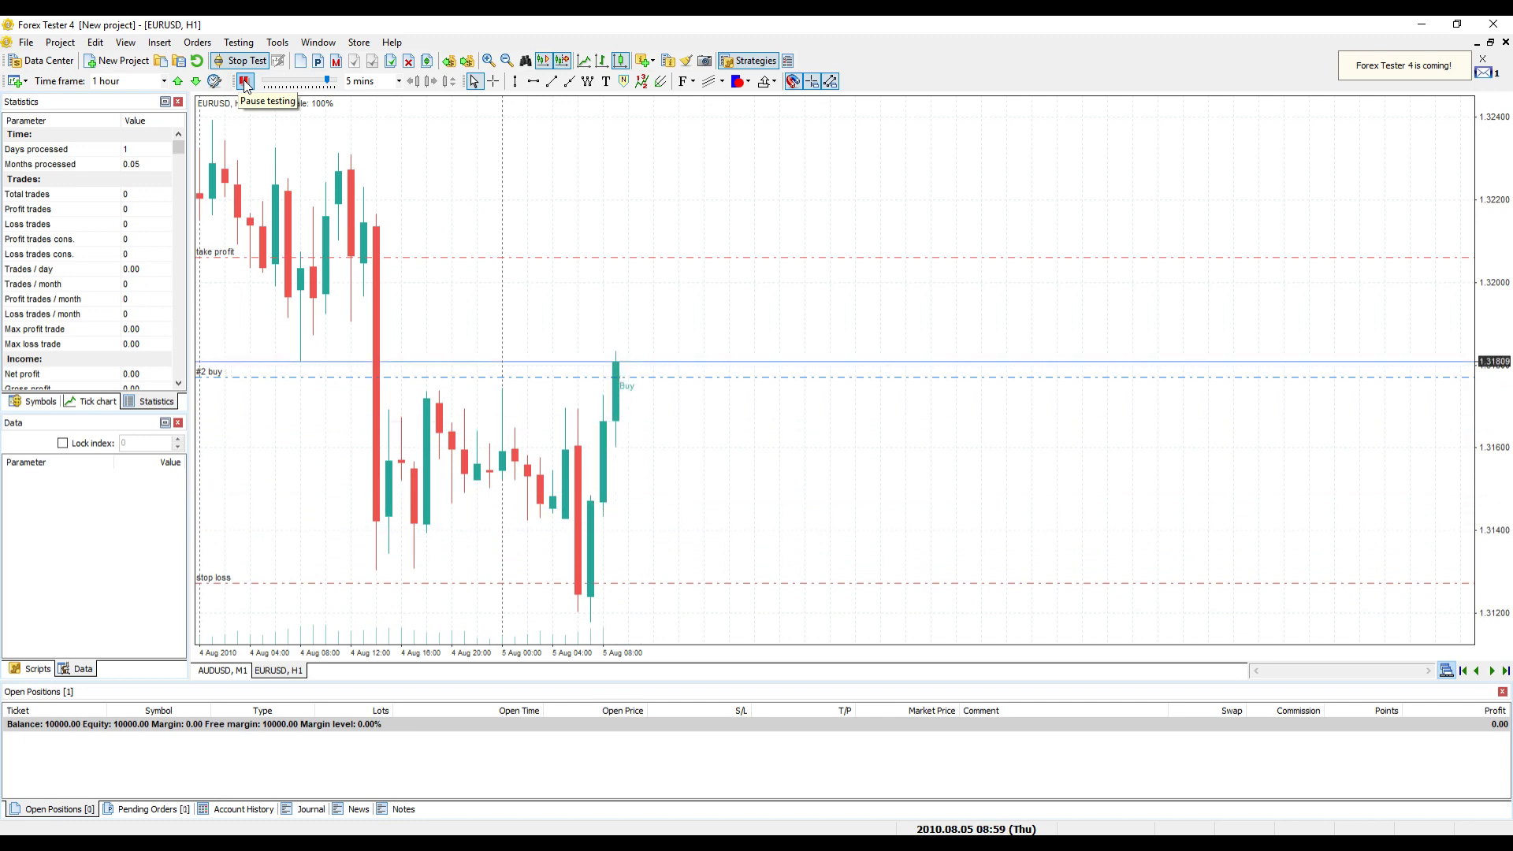
click(245, 82)
key(ctrl+z)
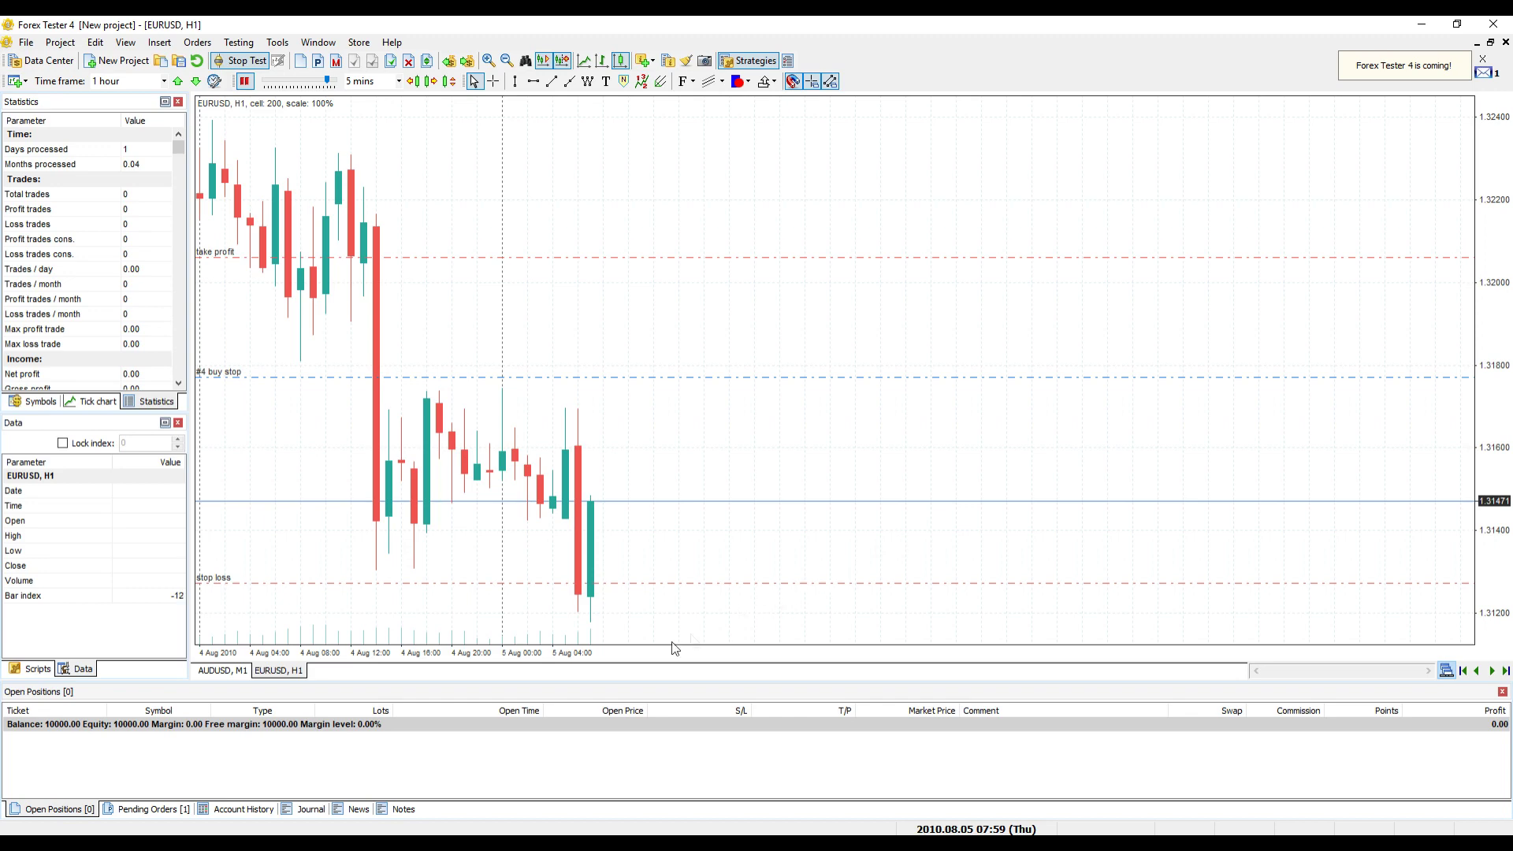
Delete the EURUSD Buy Stop from the Pending Orders list
click(146, 809)
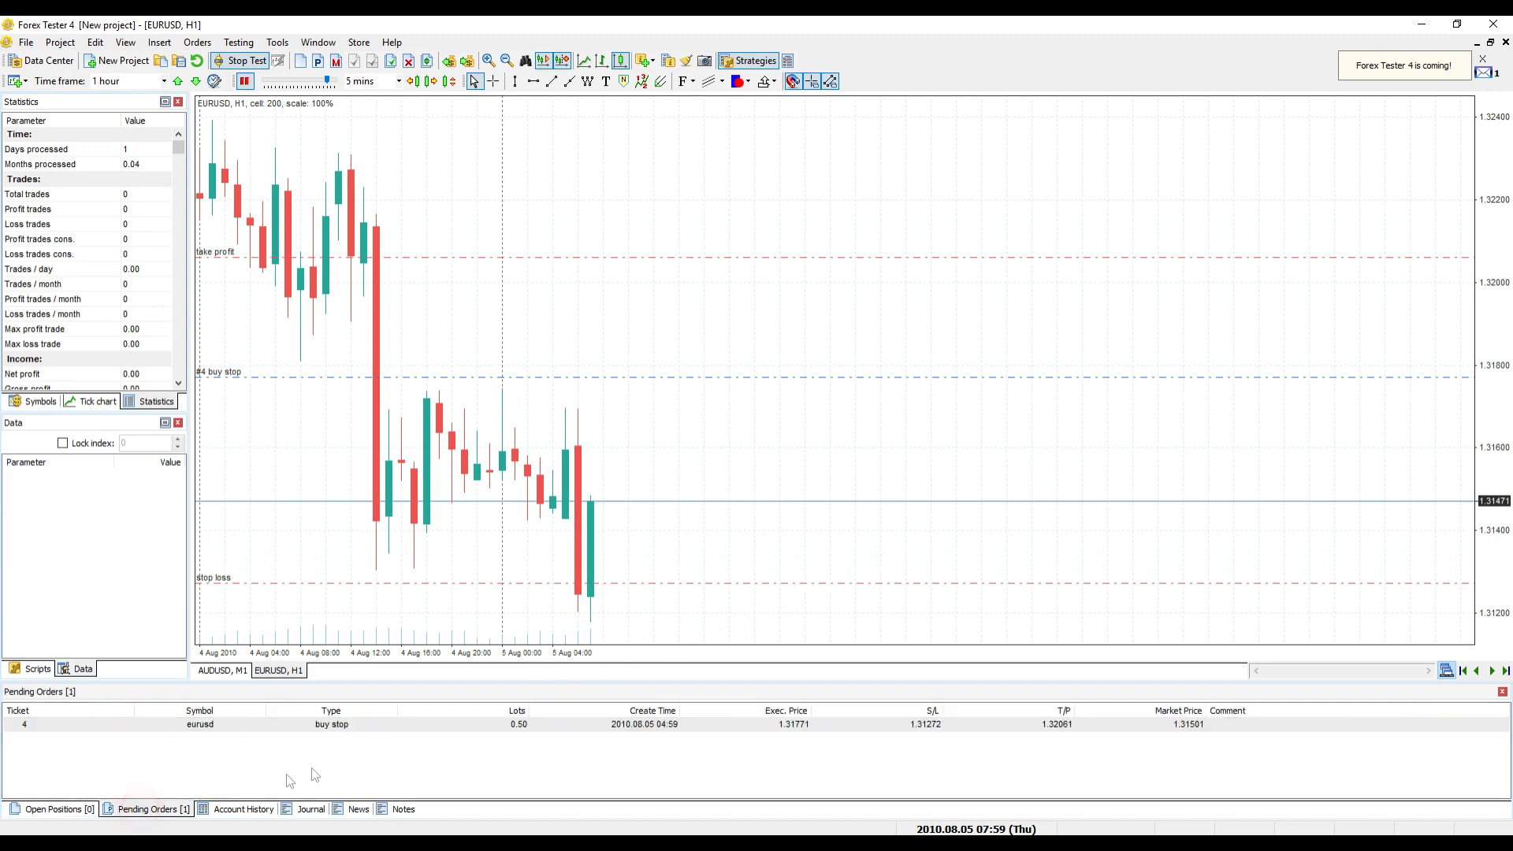
double_click(423, 724)
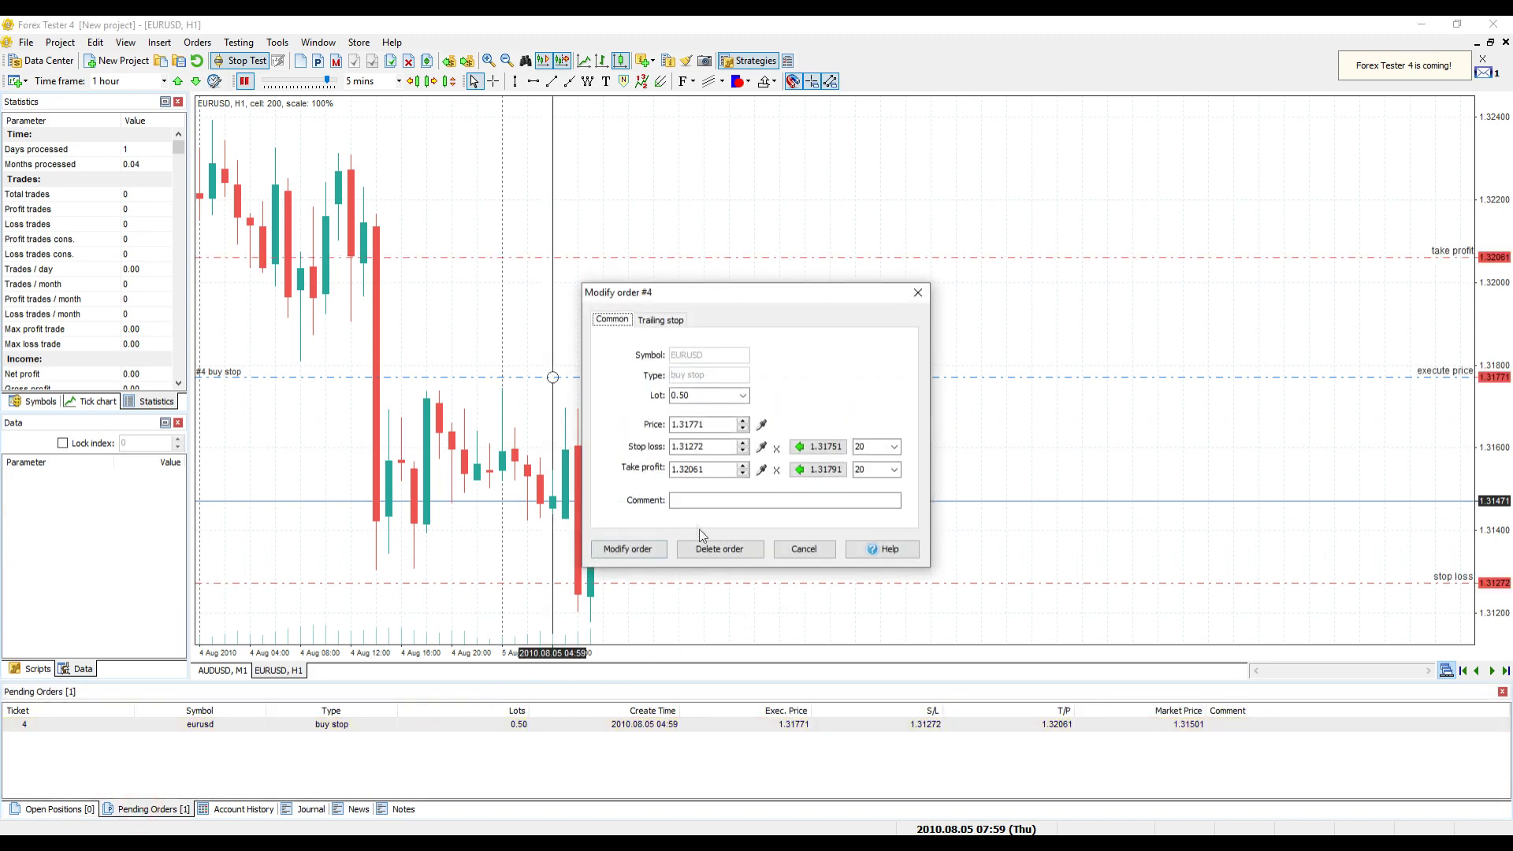
click(717, 549)
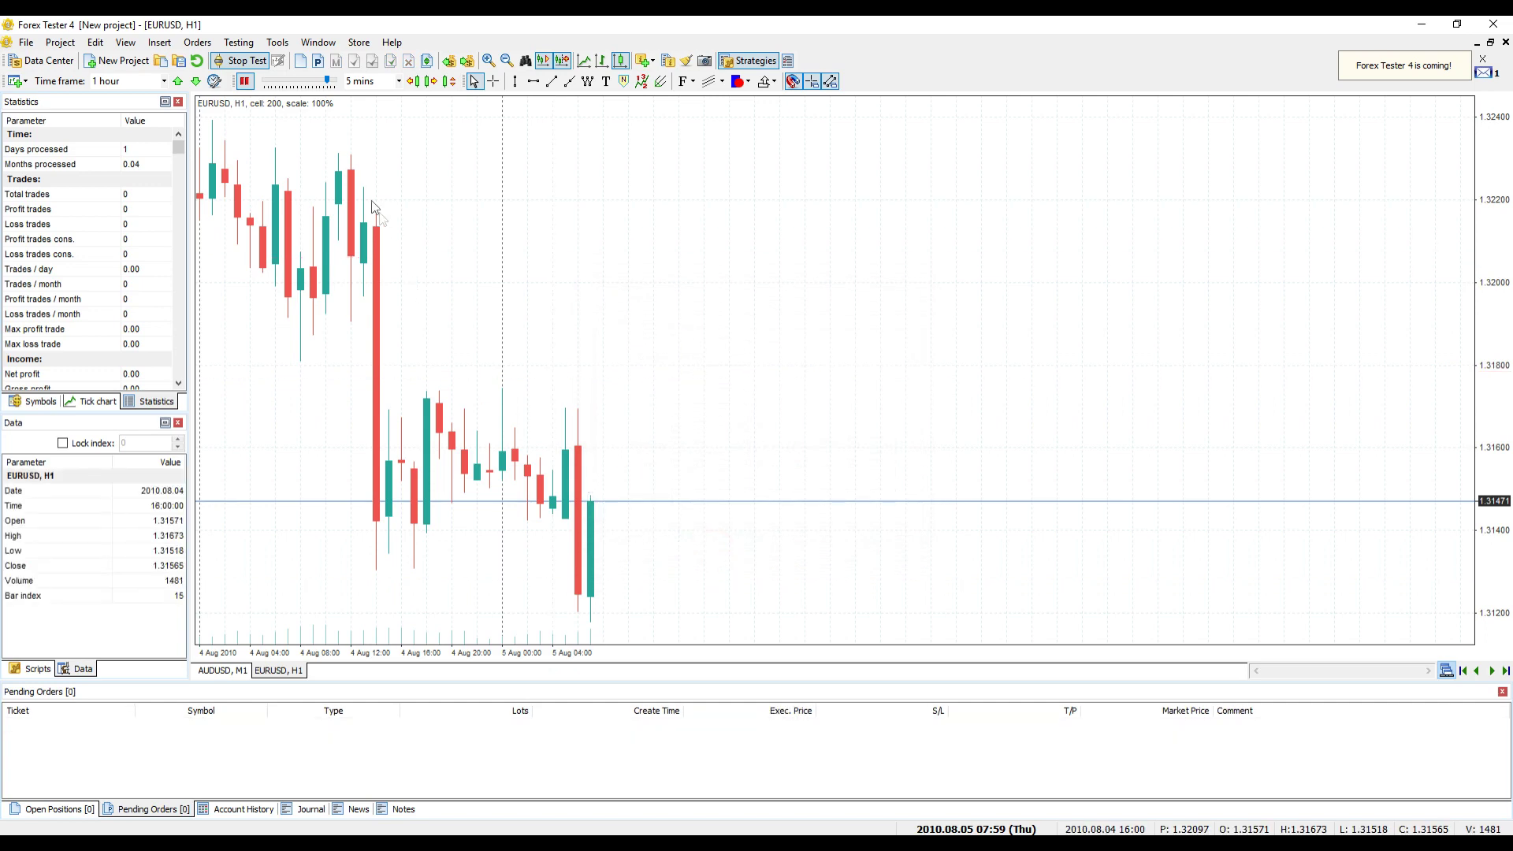
click(197, 43)
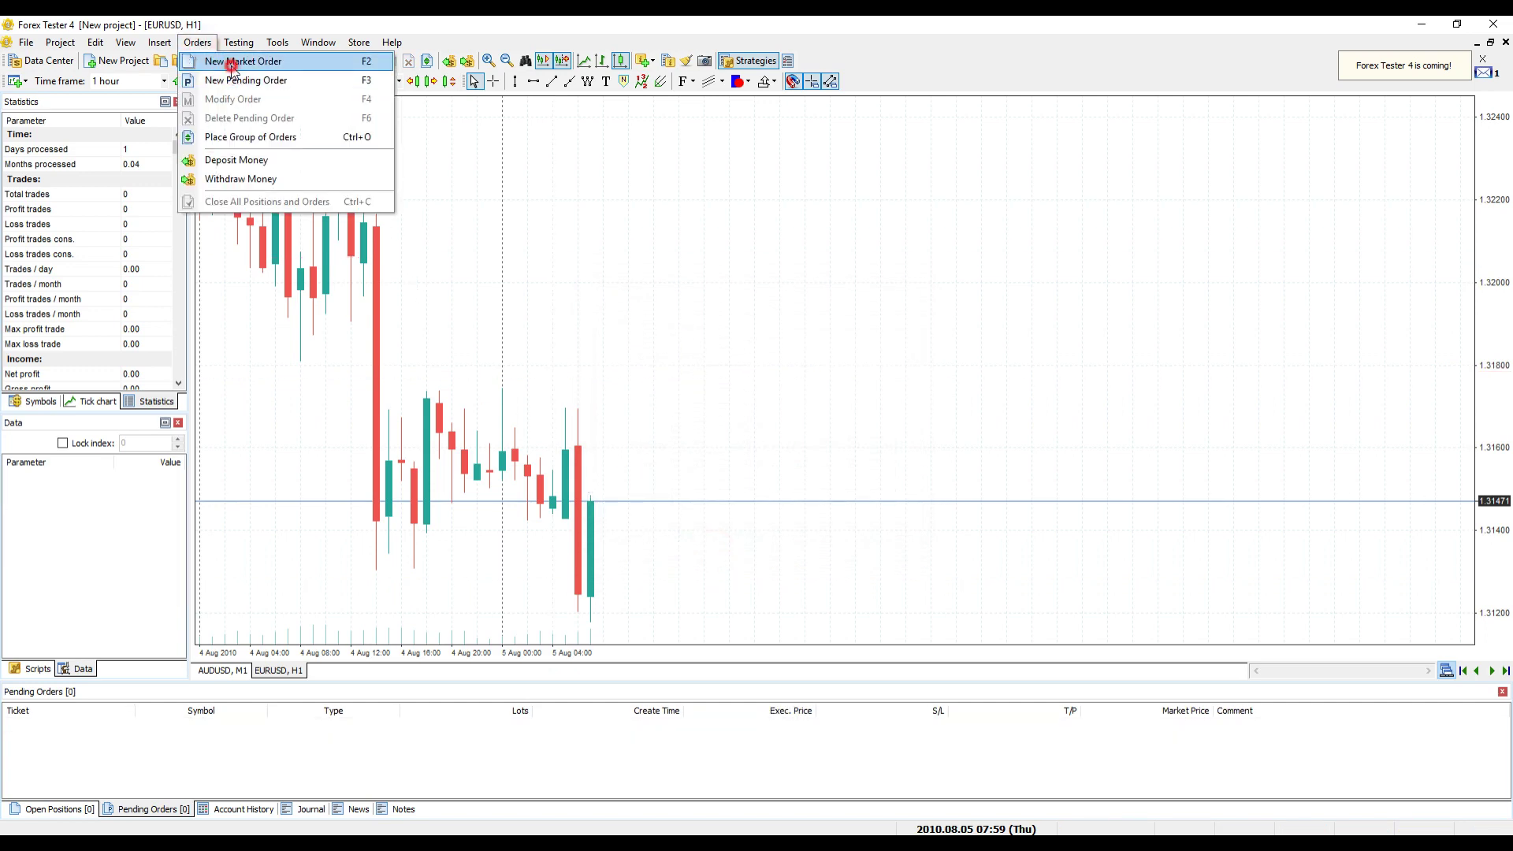
Buy EURUSD at market with stop loss 1.31183 and take profit 1.31929 picked on the chart, then resume
click(233, 63)
click(941, 277)
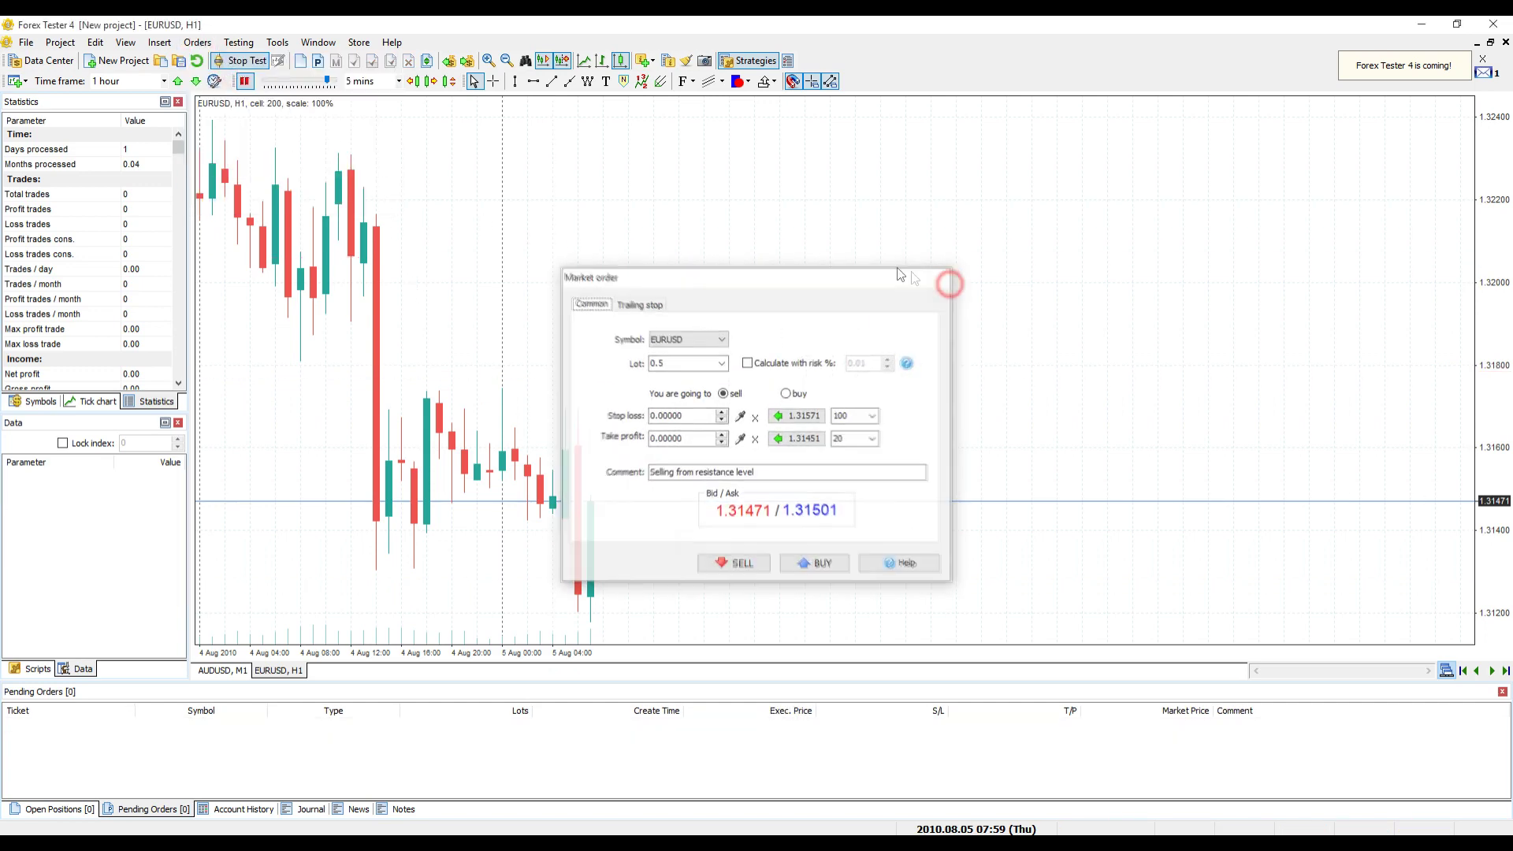
click(300, 62)
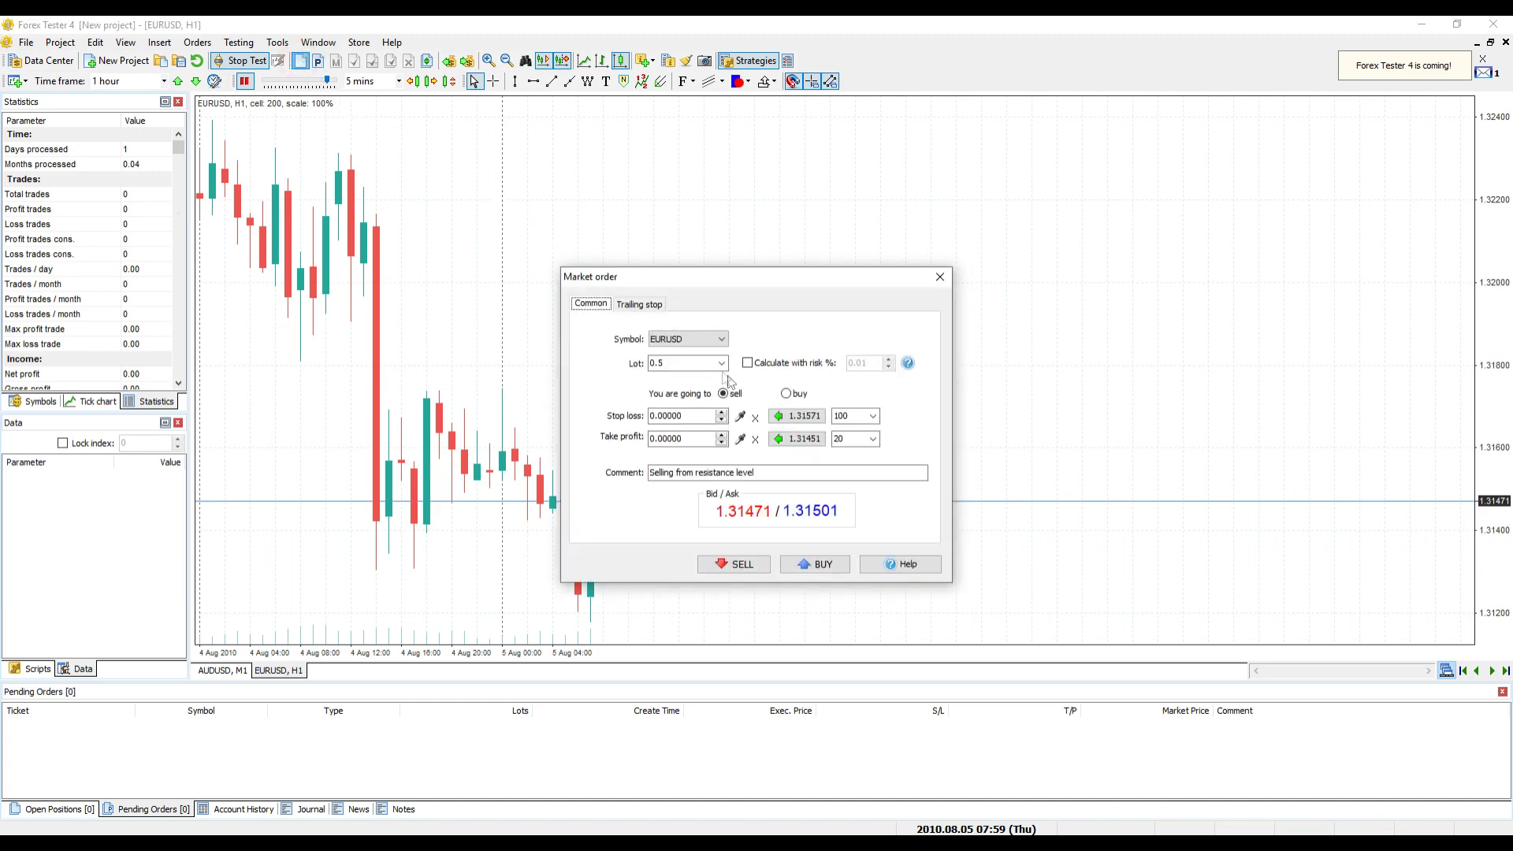
click(741, 416)
click(854, 618)
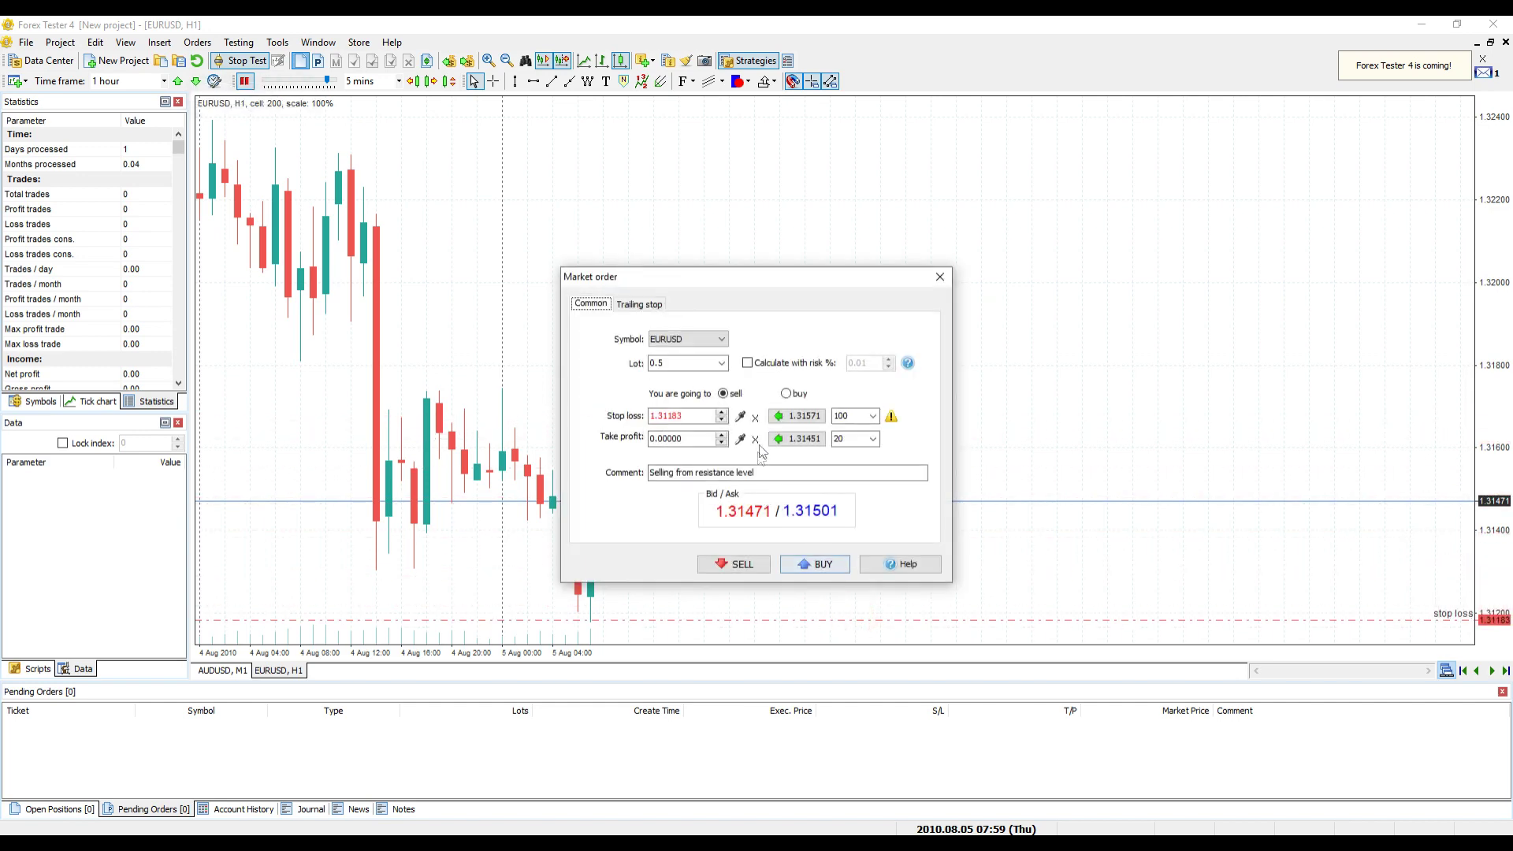
click(741, 439)
click(820, 311)
click(812, 565)
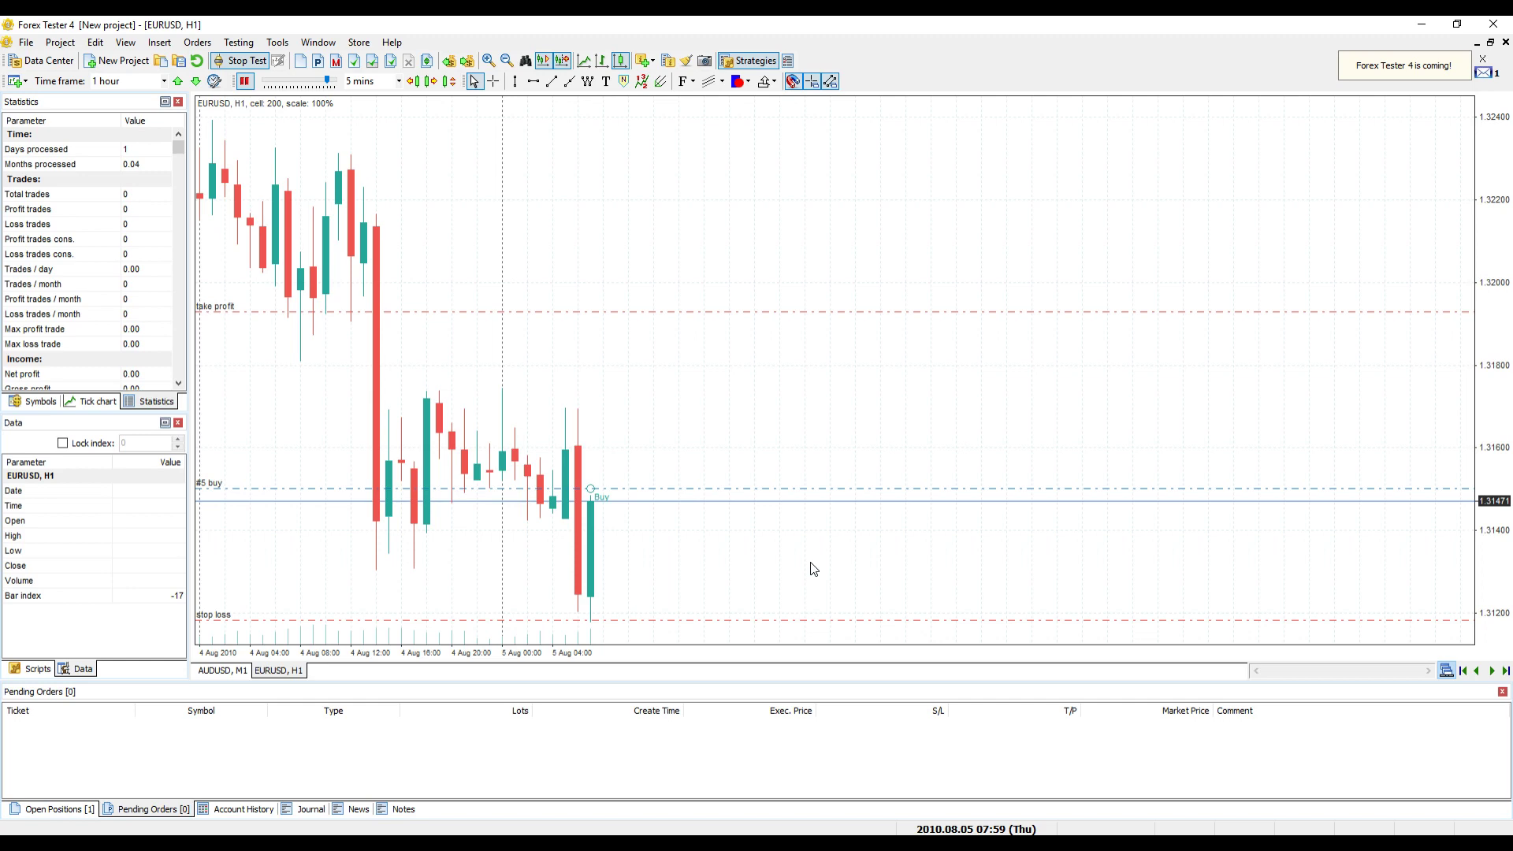
click(245, 82)
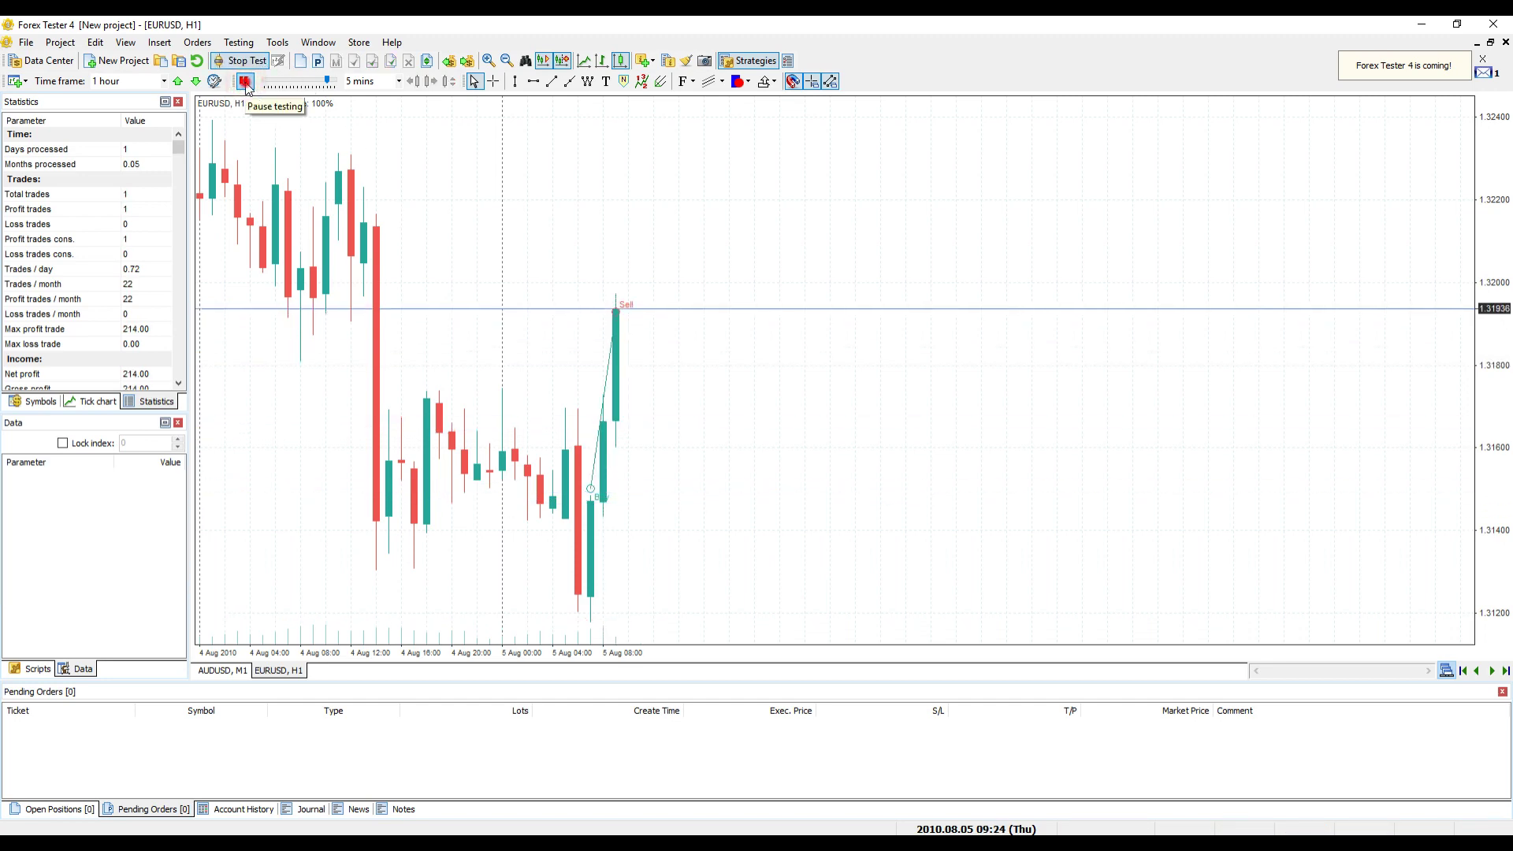
Pause the test and close the open EURUSD buy from the Open Positions list
click(245, 82)
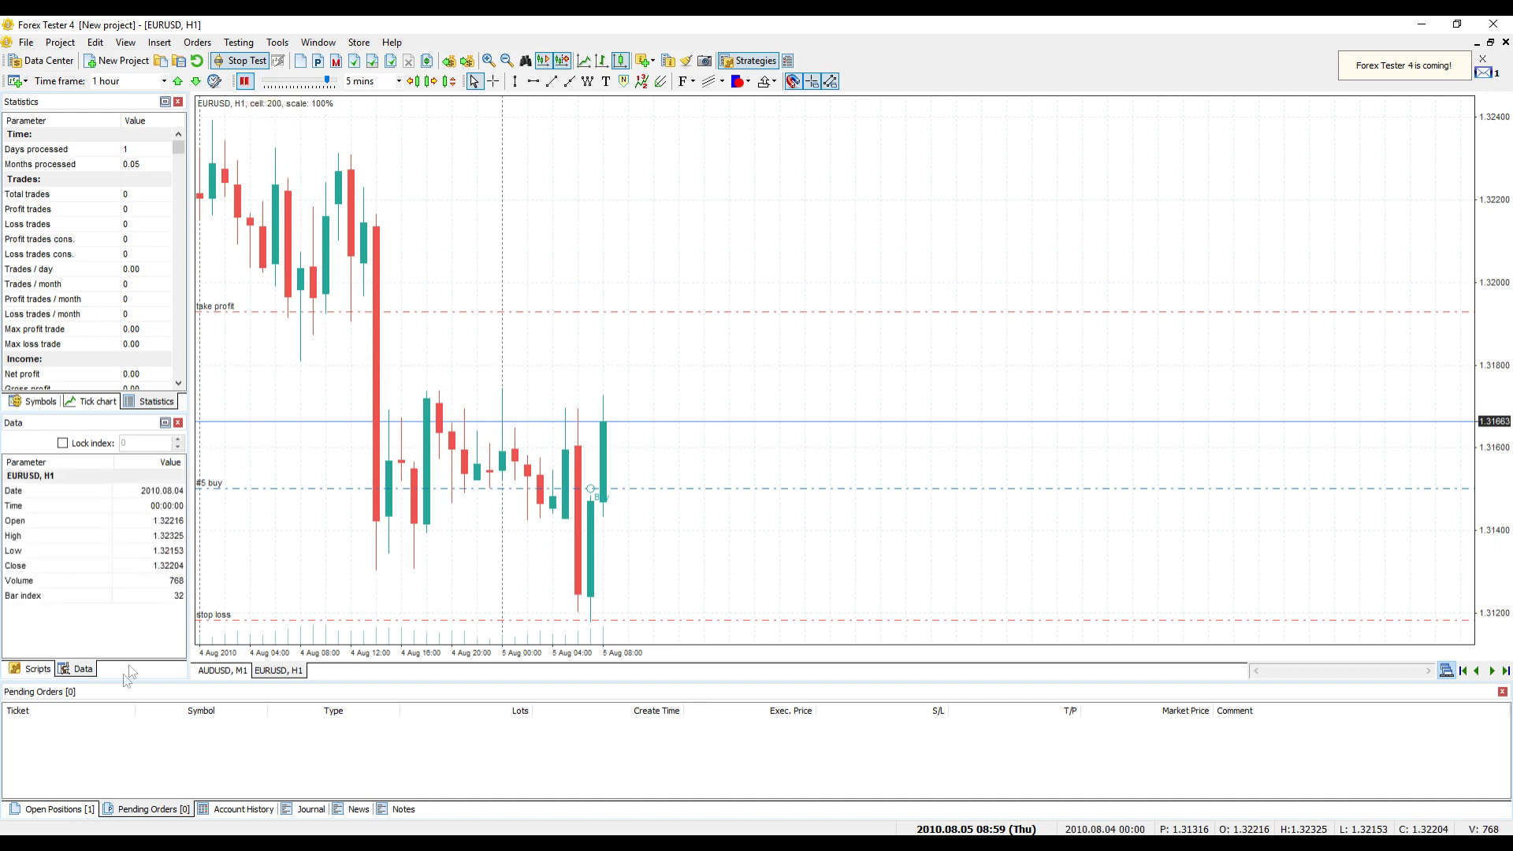
click(59, 810)
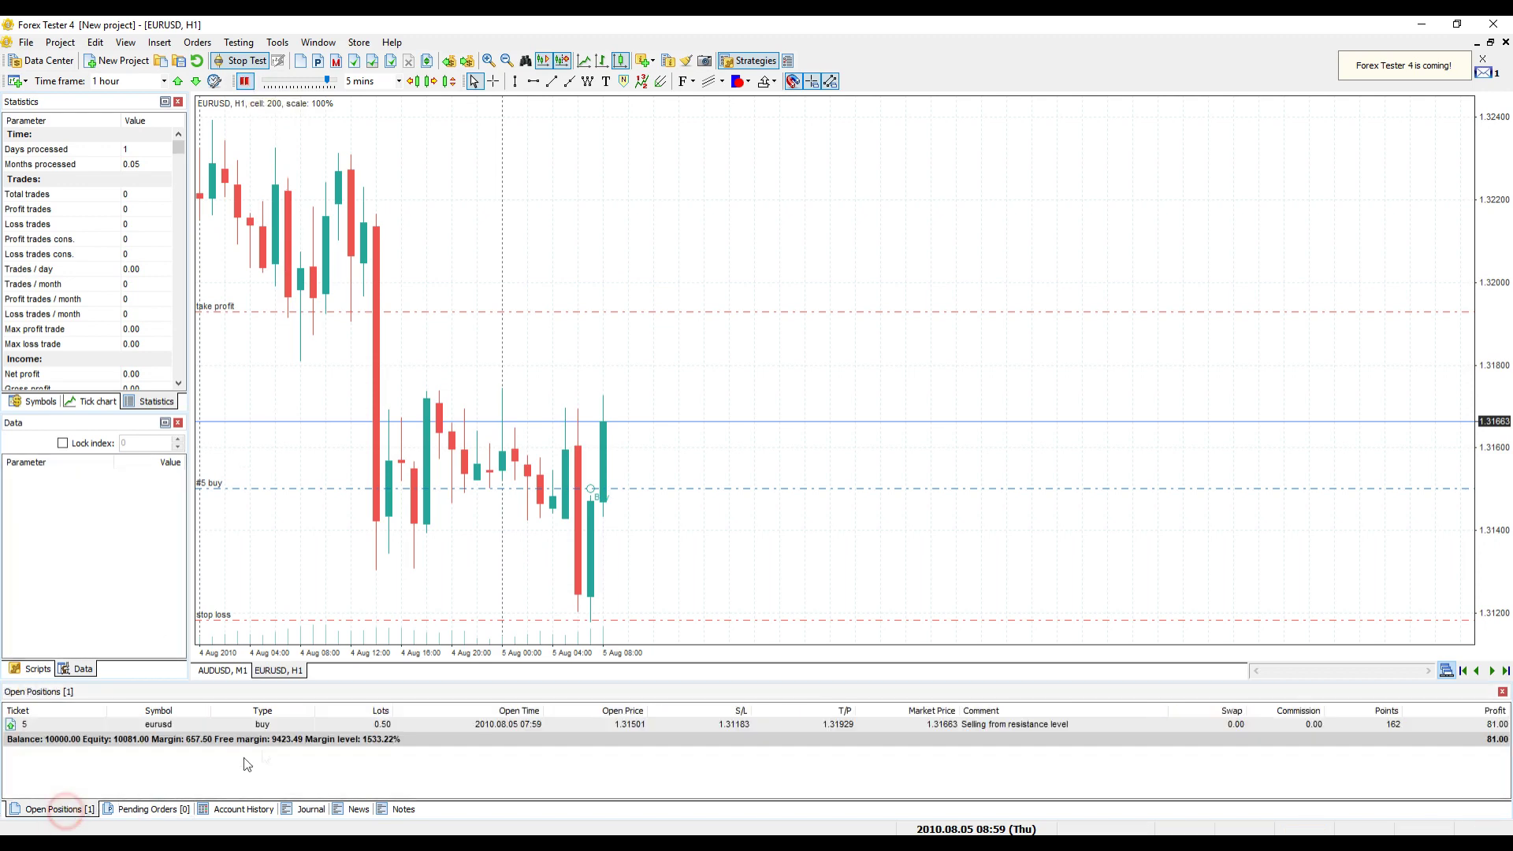
double_click(348, 724)
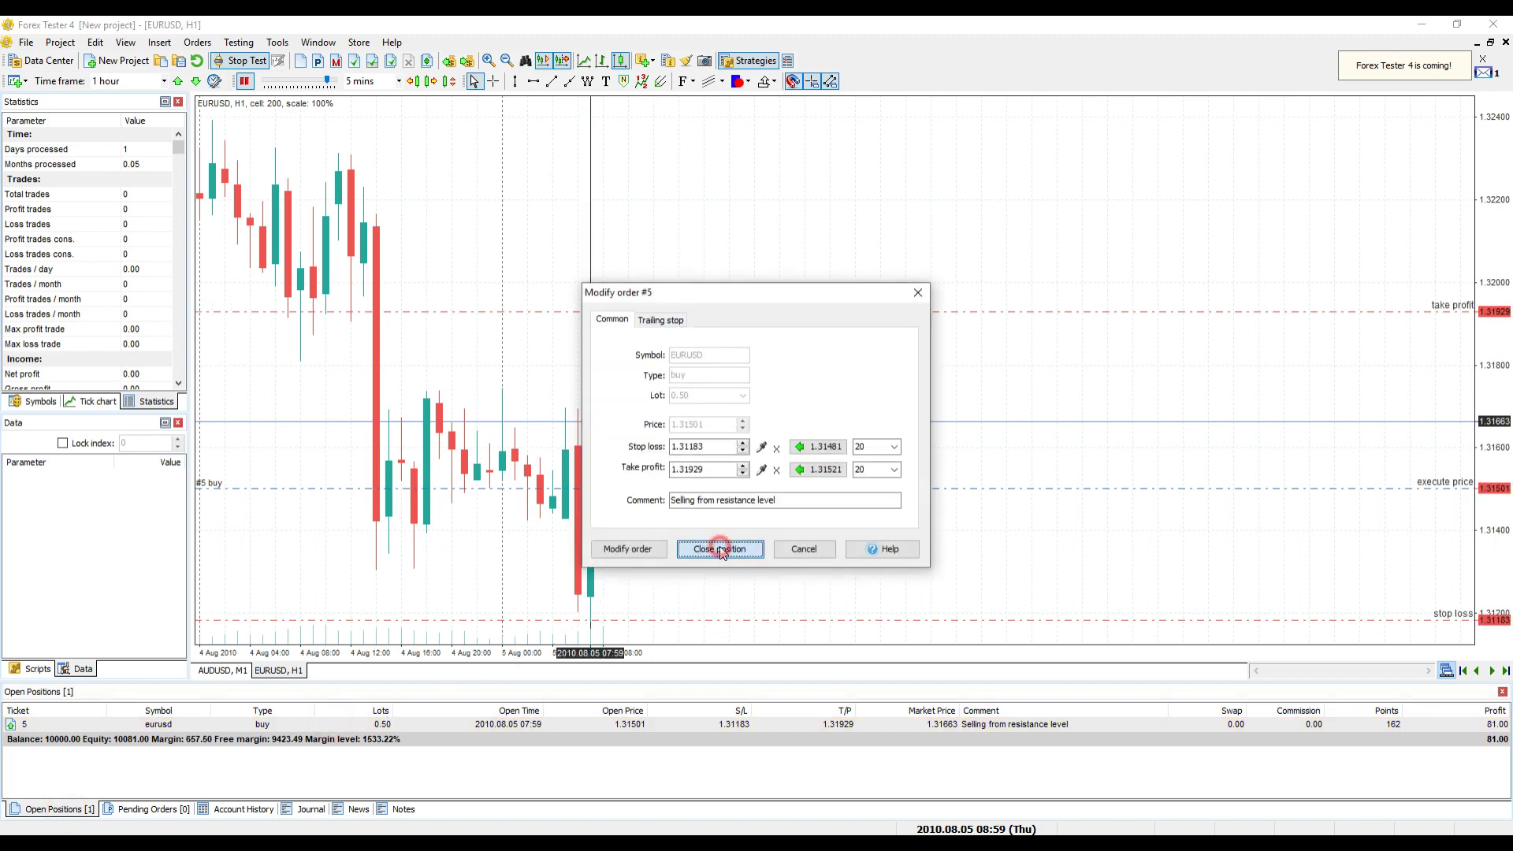
click(721, 549)
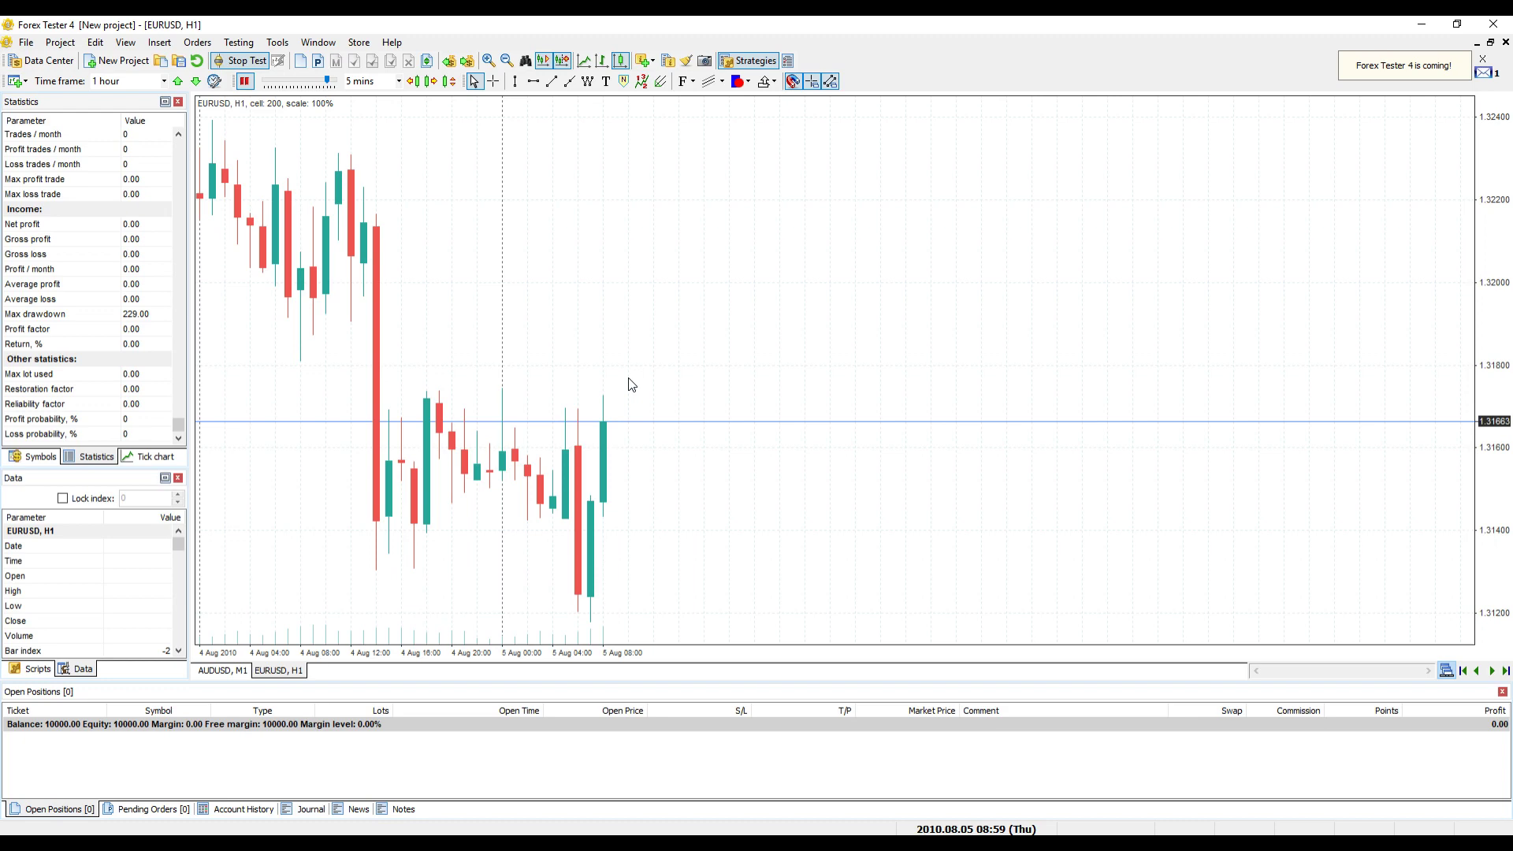
Add a Moving average indicator from the Trend category with its default settings
click(159, 43)
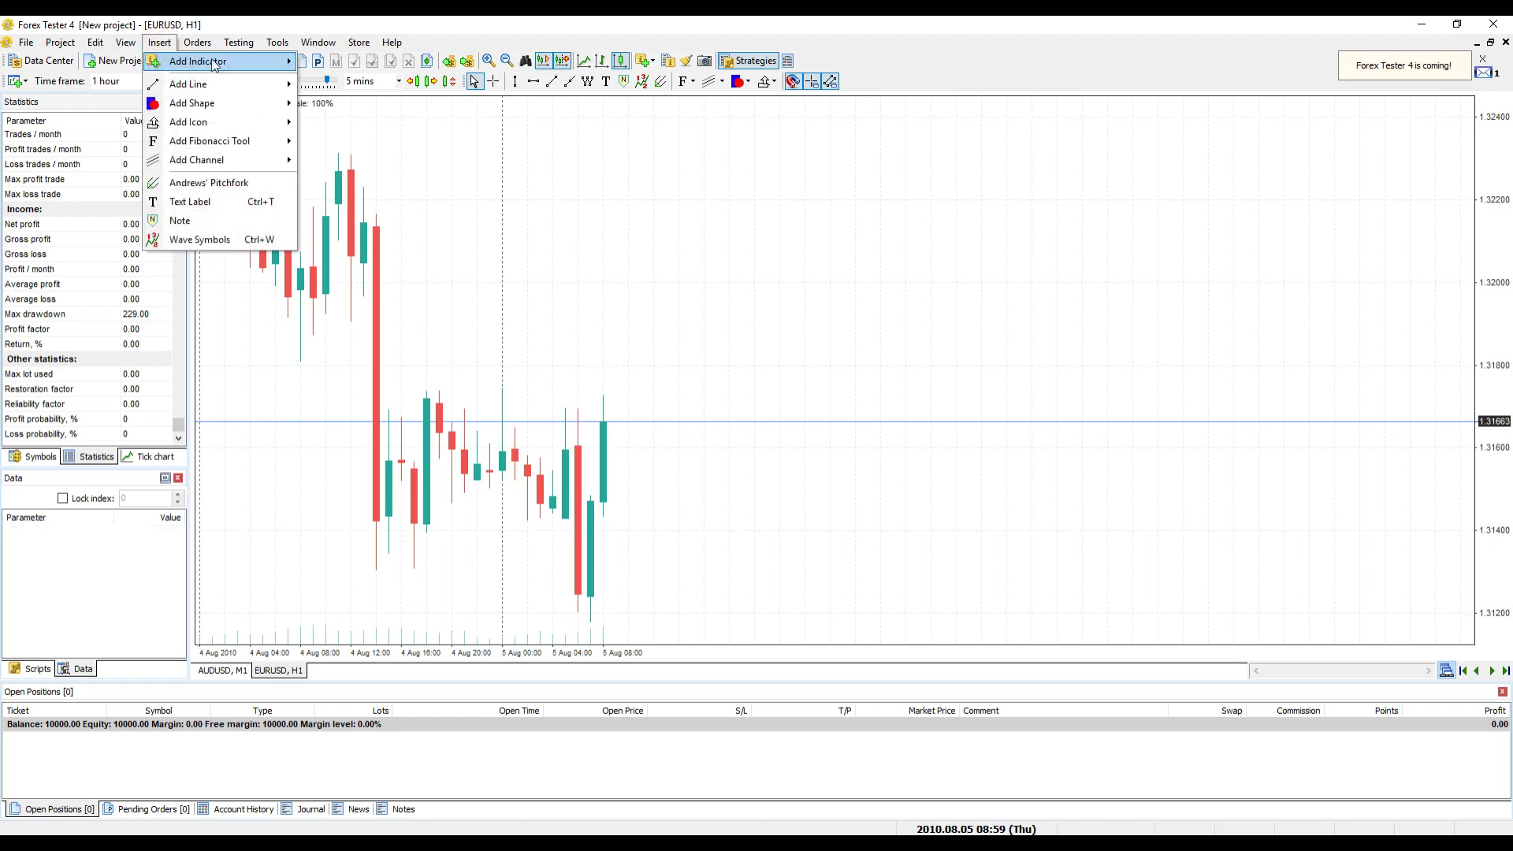
mouse_move(214, 66)
mouse_move(355, 61)
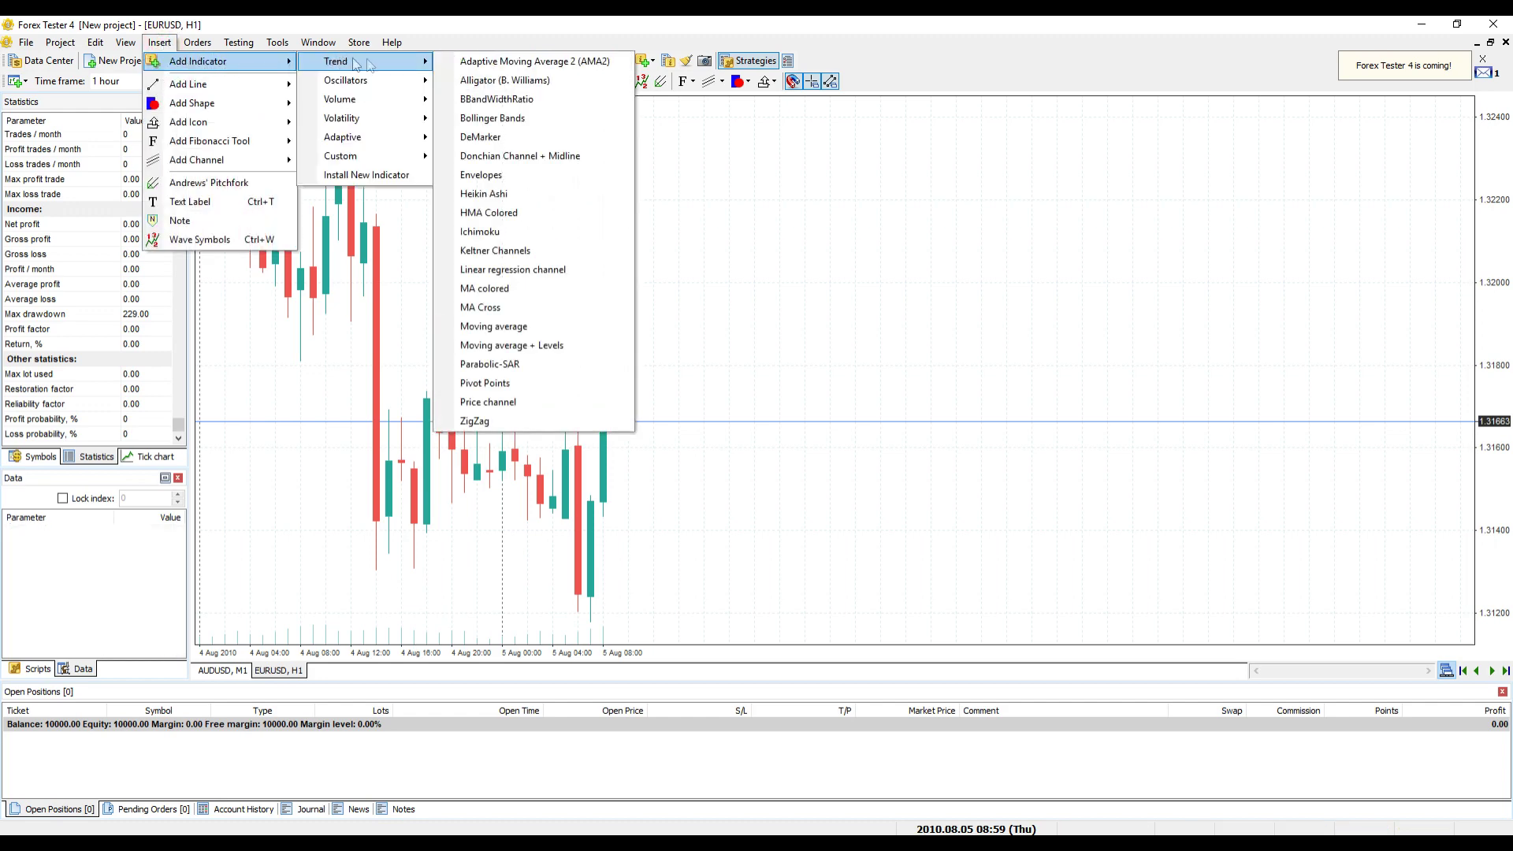
click(546, 326)
click(703, 532)
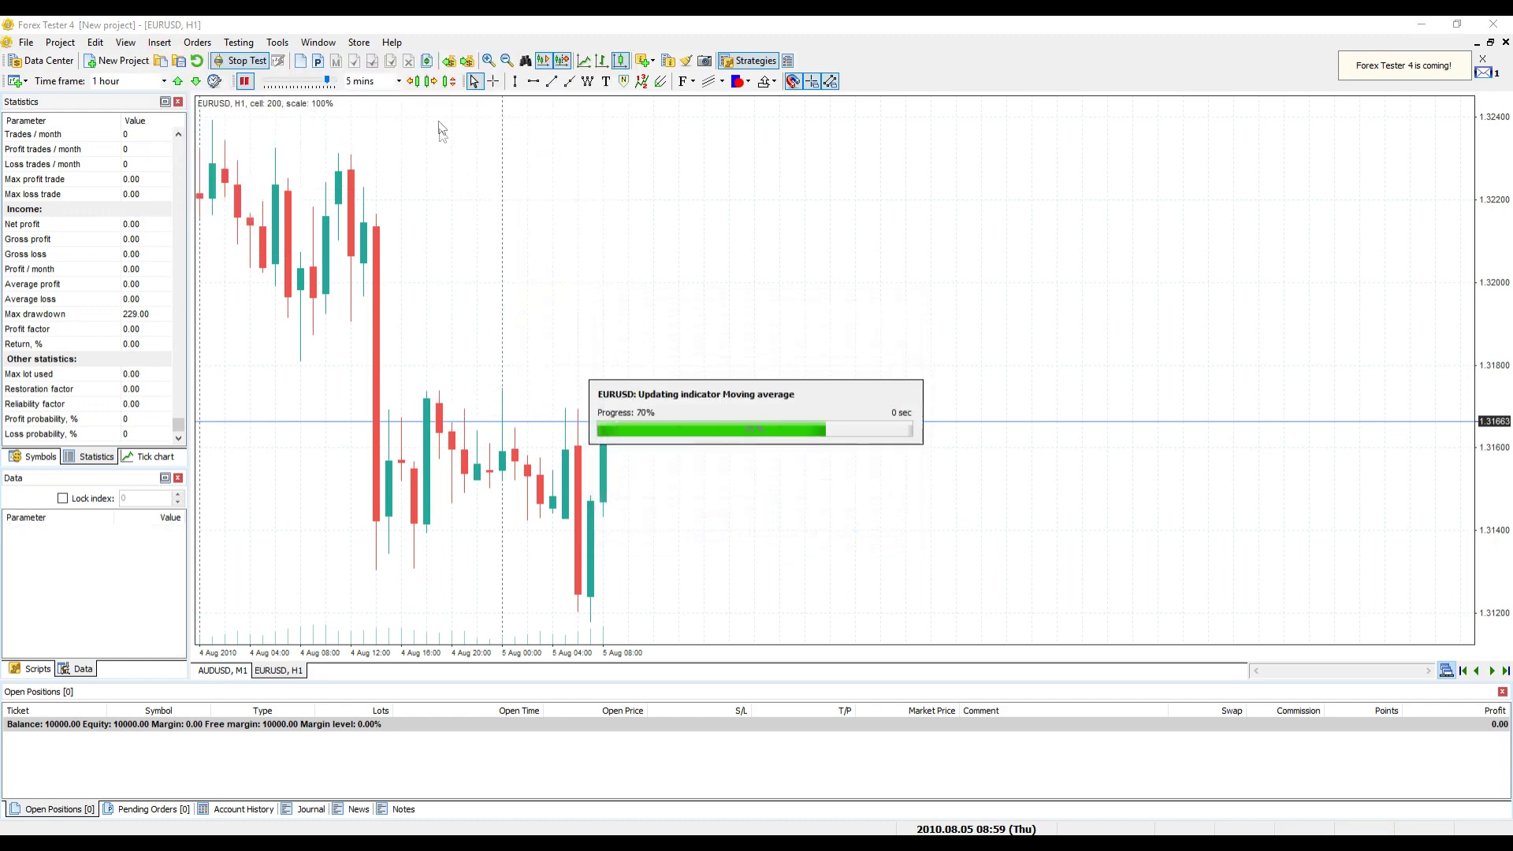
Draw a vertical line at 4 Aug 09:00 and a horizontal line at 1.31236
click(515, 81)
click(319, 168)
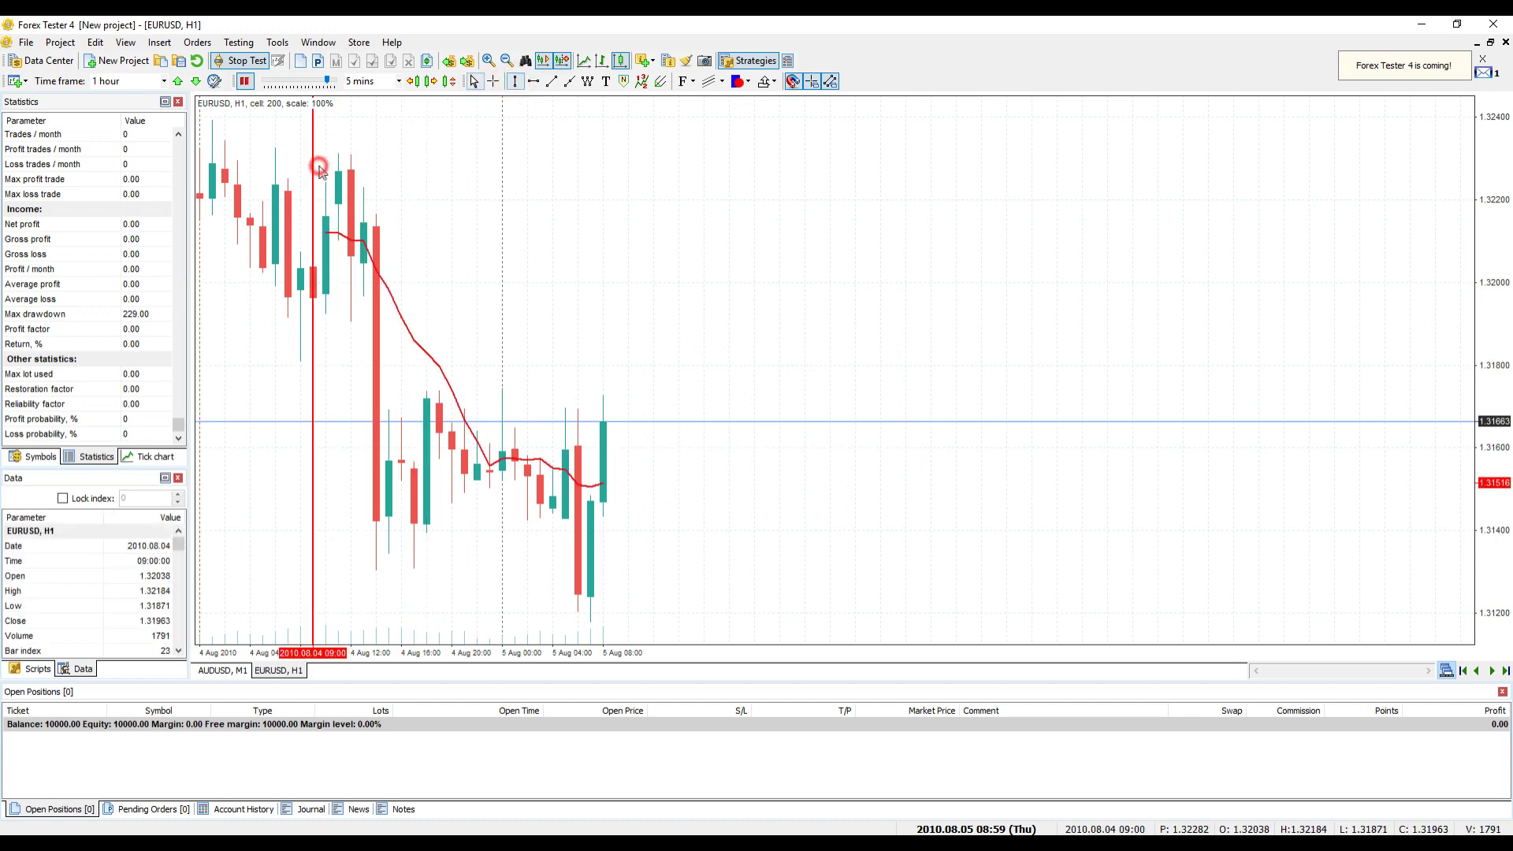
click(534, 81)
click(530, 596)
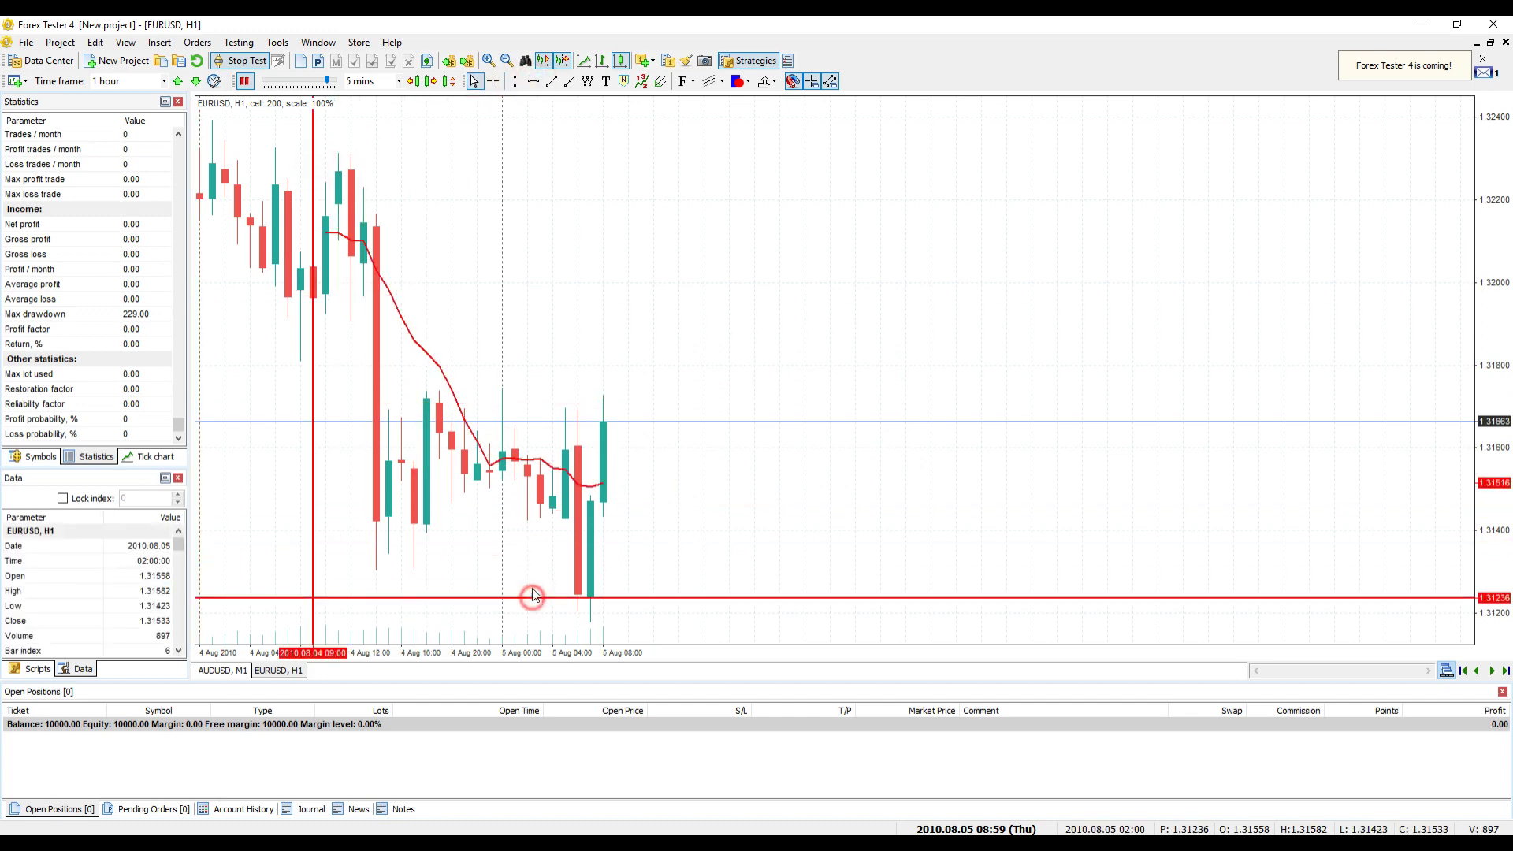
Add a Text label and draw a Fibonacci retracement from 1.32314 down to 1.31179
click(607, 82)
click(578, 288)
click(681, 575)
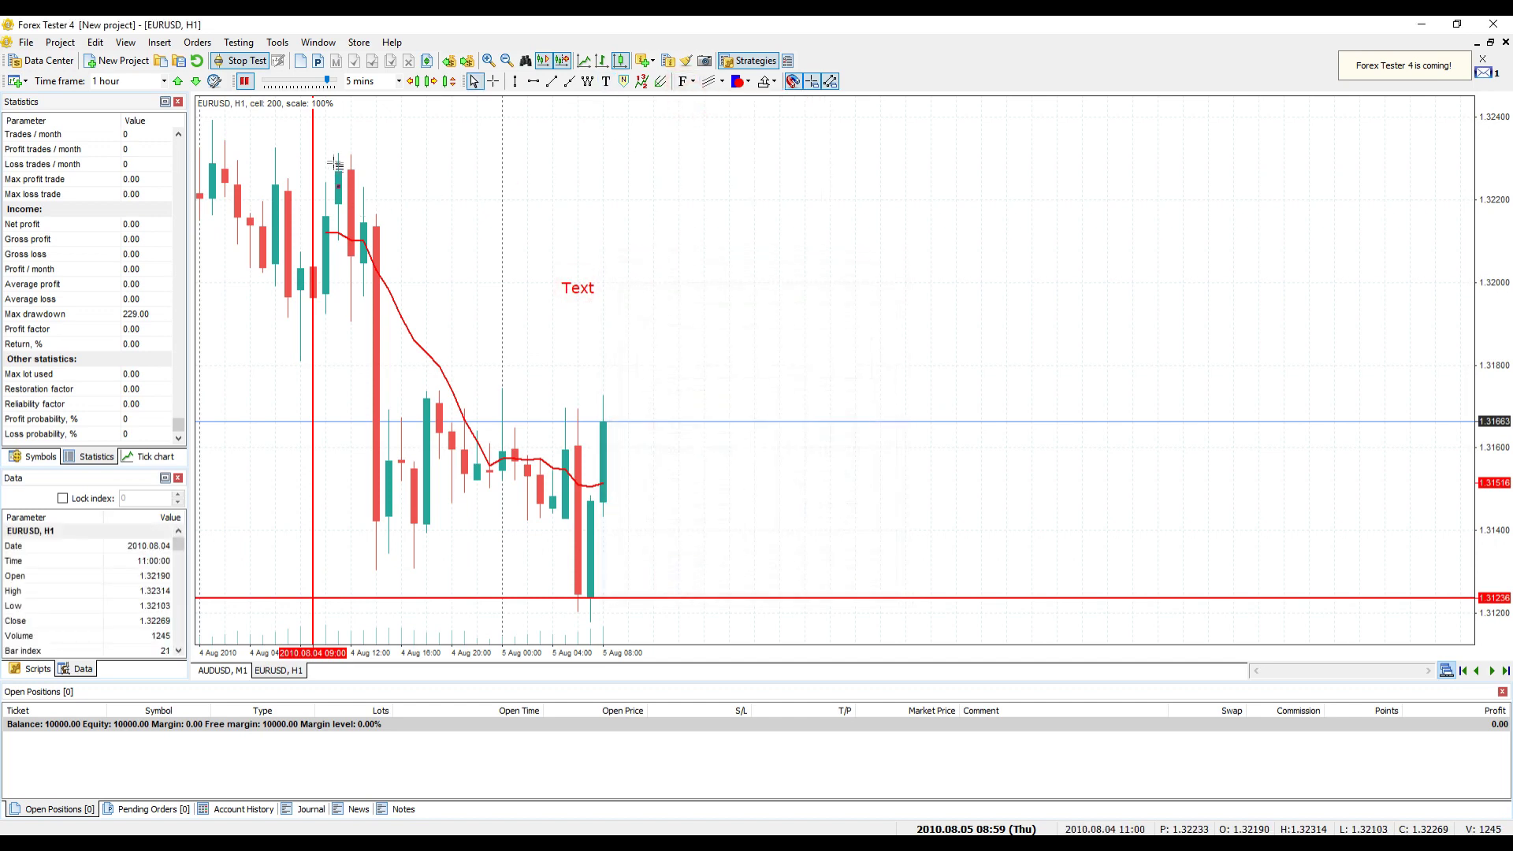
drag(339, 152, 586, 625)
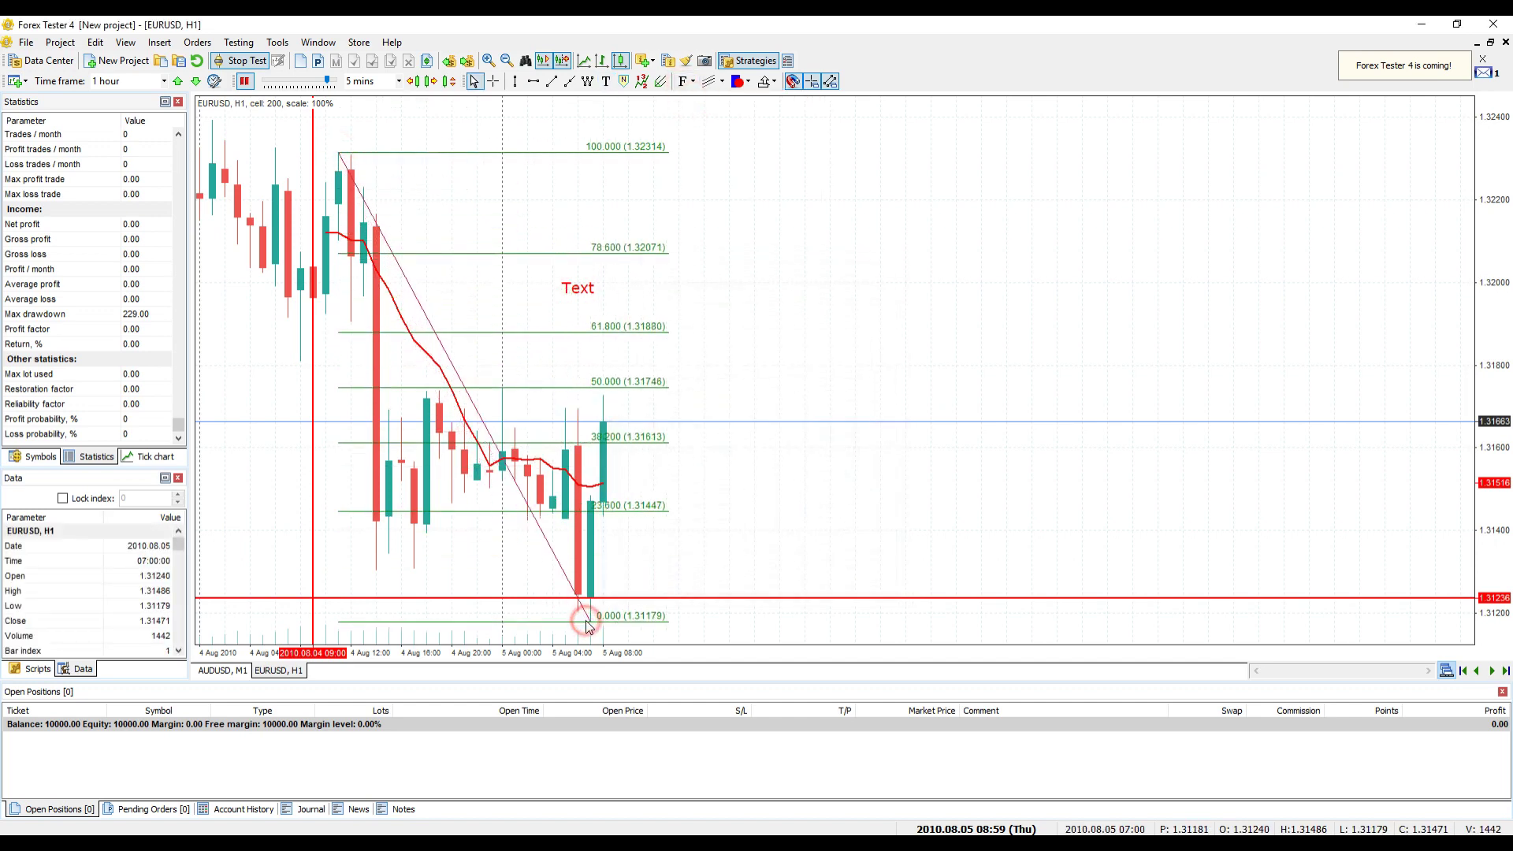
click(41, 457)
click(88, 457)
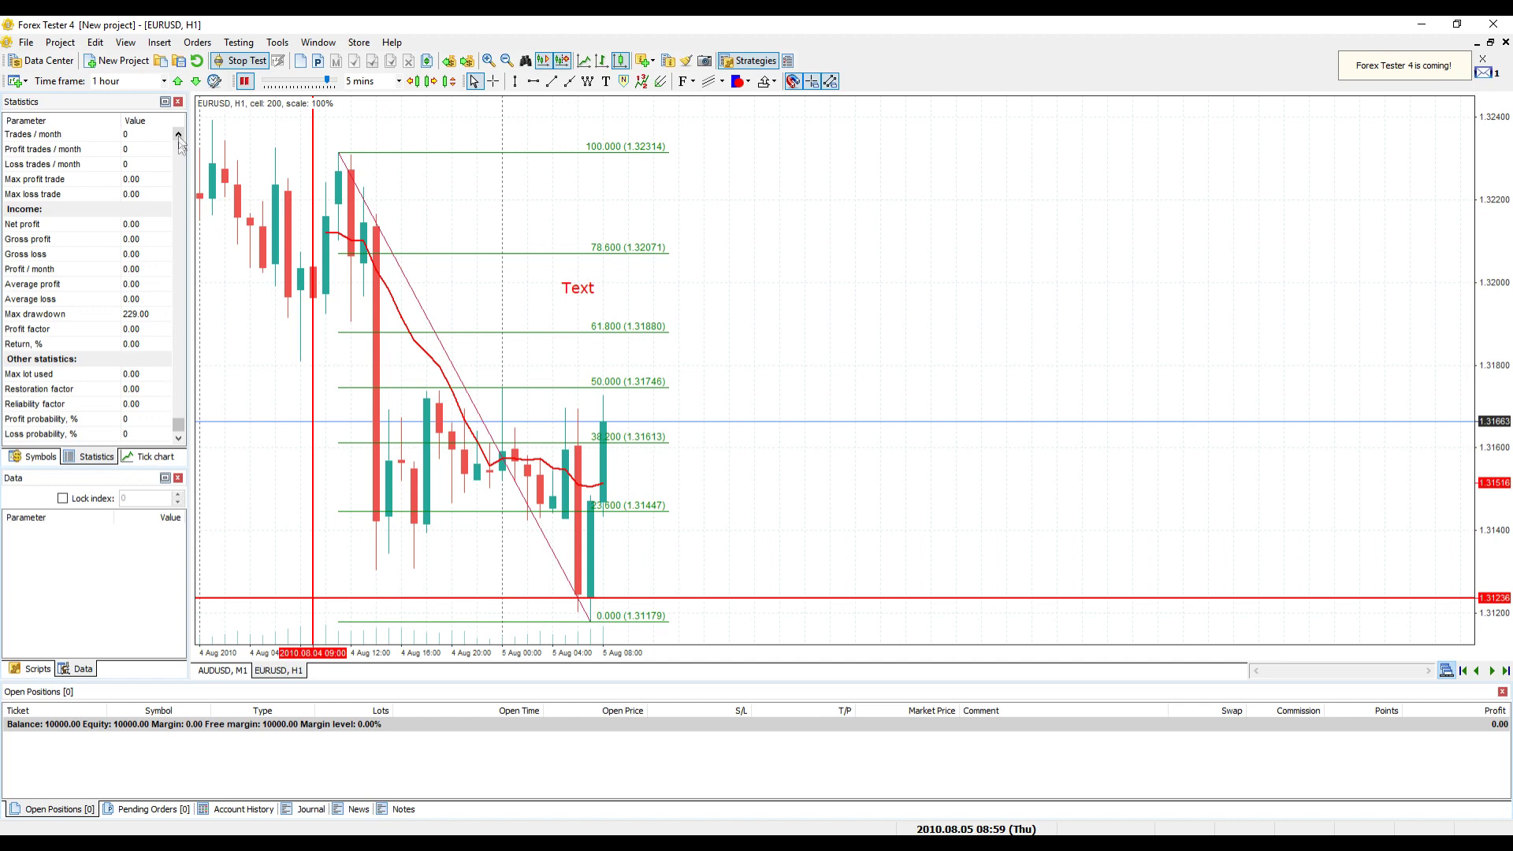
click(180, 147)
drag(183, 167, 195, 449)
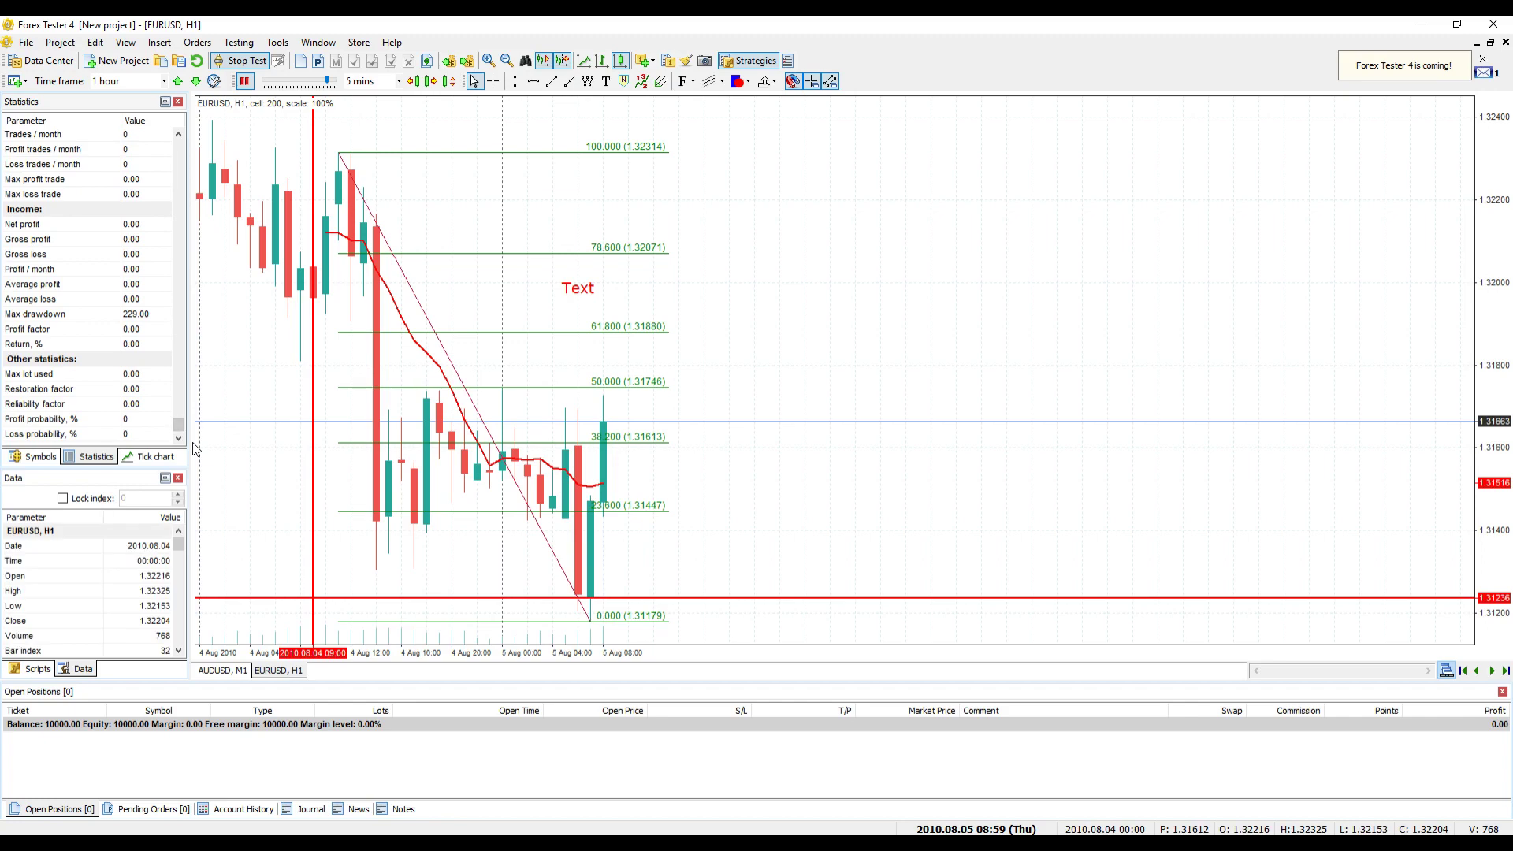